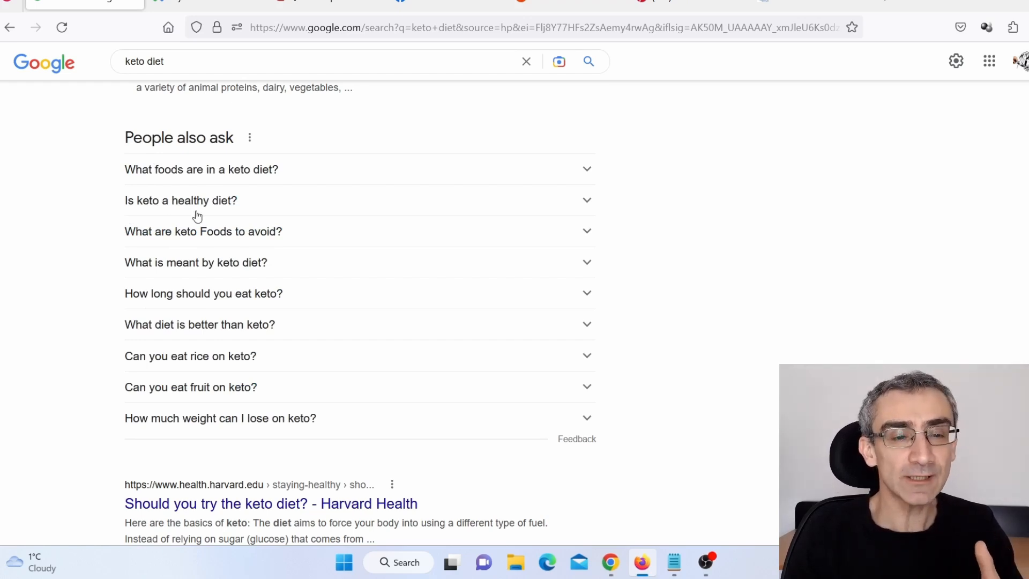
# Step: Copy the People also ask question "Is keto a healthy diet?" and get keyword ideas for it in Google Ads Keyword Planner
pyautogui.tripleClick(140, 208)
pyautogui.hotkey('ctrl', 'c')
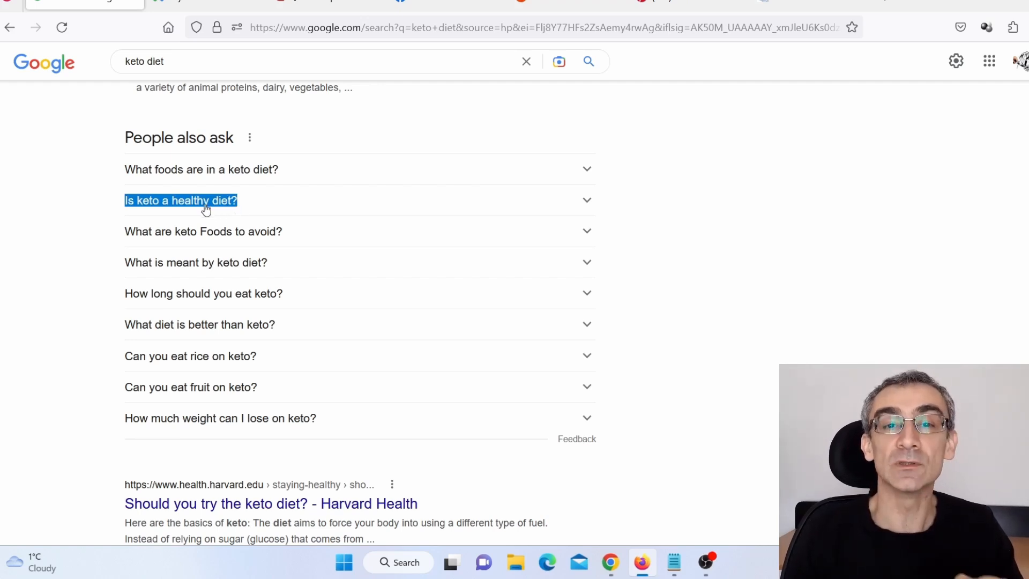
pyautogui.click(196, 3)
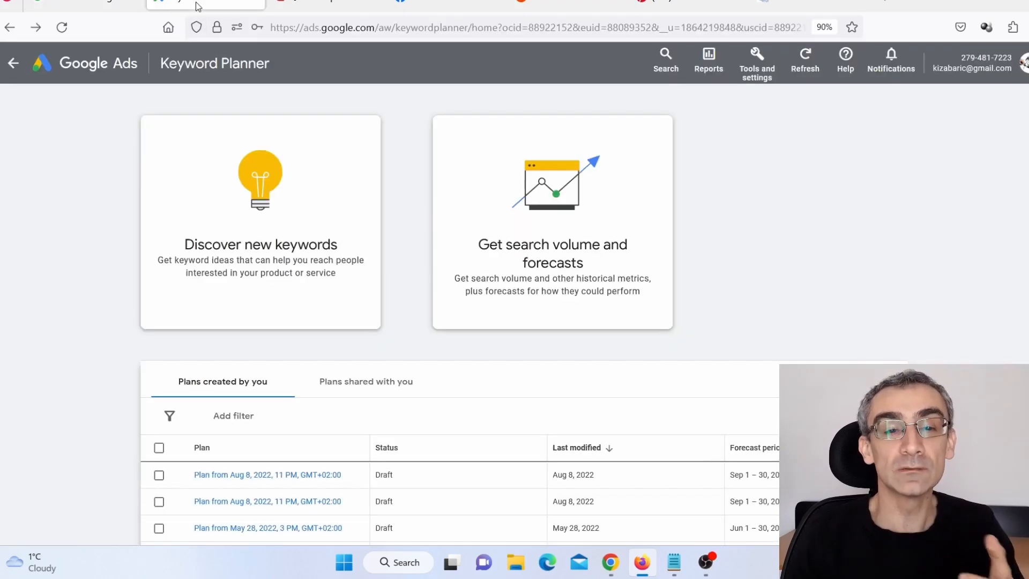
pyautogui.click(268, 238)
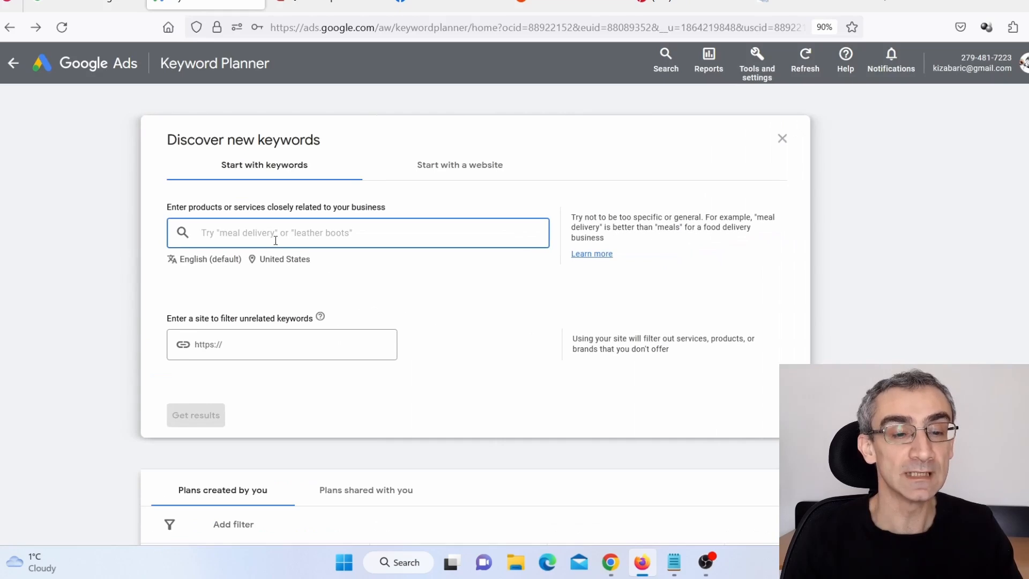
pyautogui.hotkey('ctrl', 'v')
pyautogui.scroll(-3, 275, 241)
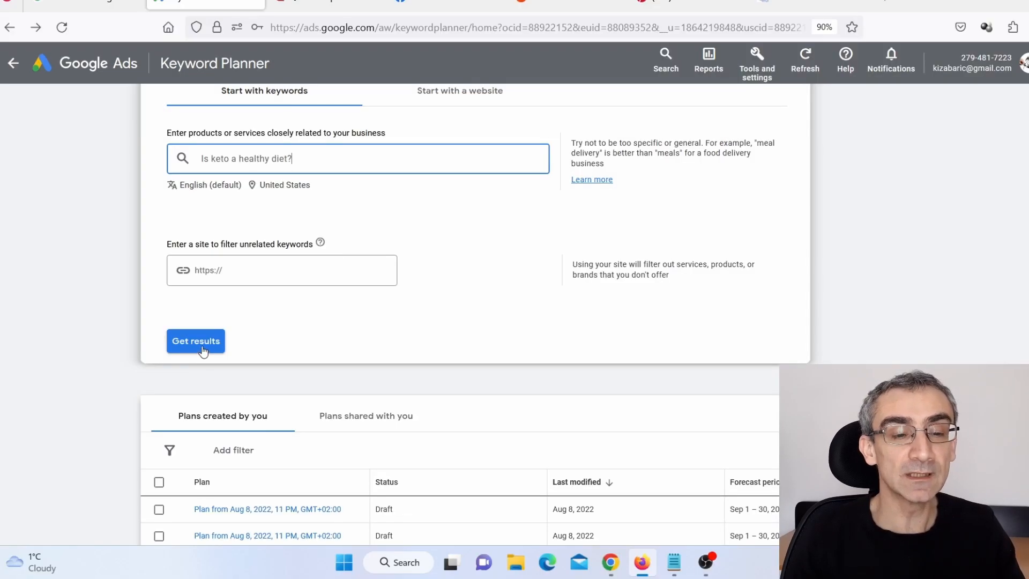
pyautogui.click(166, 470)
pyautogui.click(196, 341)
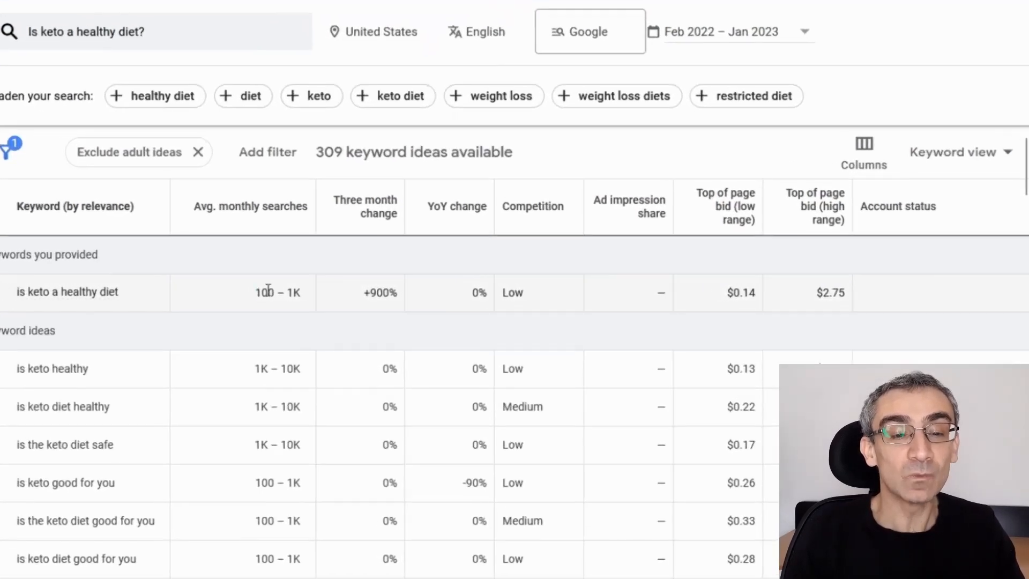
# Step: Examine the average monthly searches, three month change and competition for the keyword "is keto a healthy diet"
pyautogui.moveTo(289, 289); pyautogui.dragTo(324, 292)
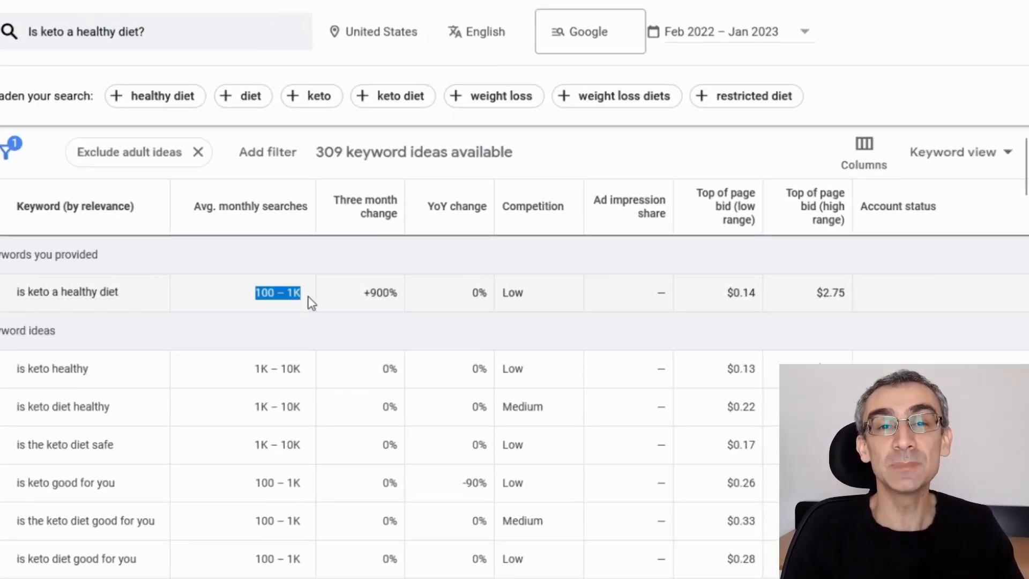
pyautogui.moveTo(123, 299); pyautogui.dragTo(15, 309)
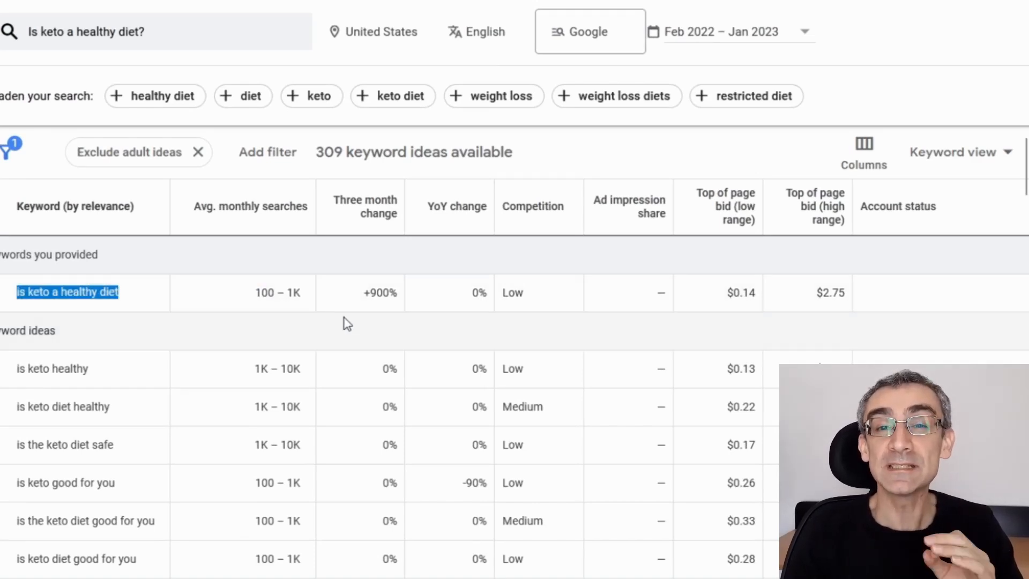
pyautogui.moveTo(344, 214)
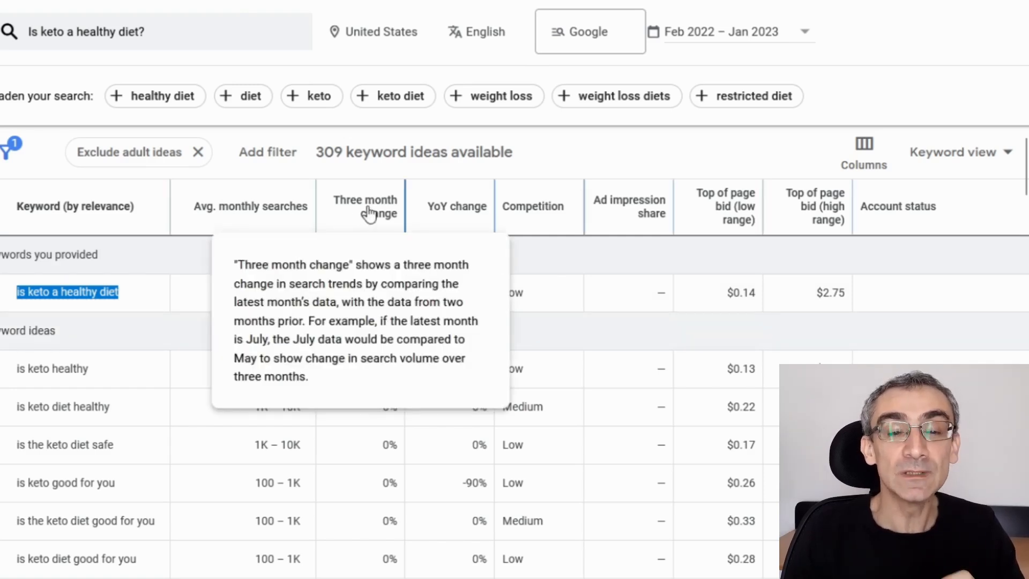
pyautogui.moveTo(363, 294); pyautogui.dragTo(400, 303)
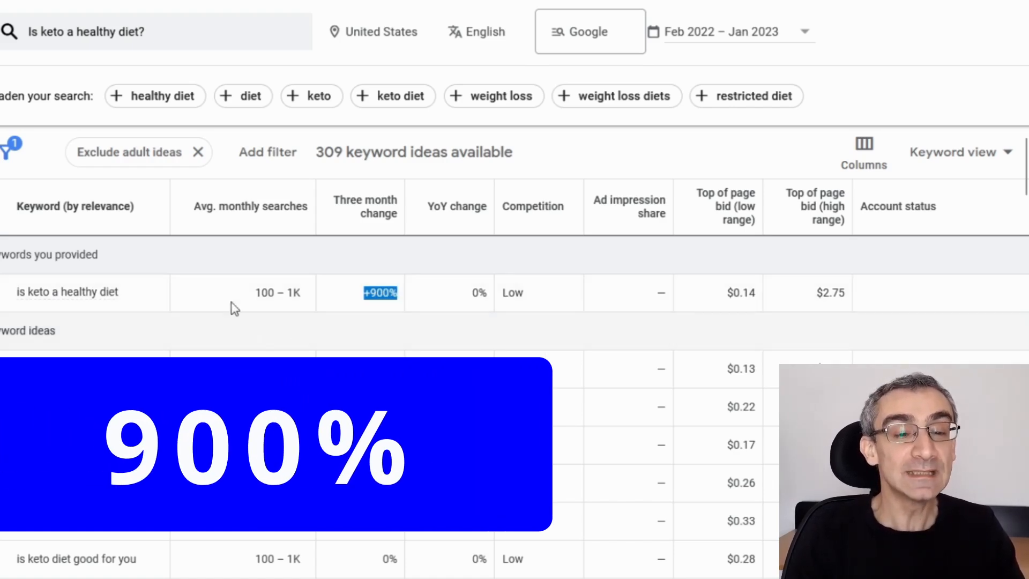
pyautogui.moveTo(127, 301); pyautogui.dragTo(15, 305)
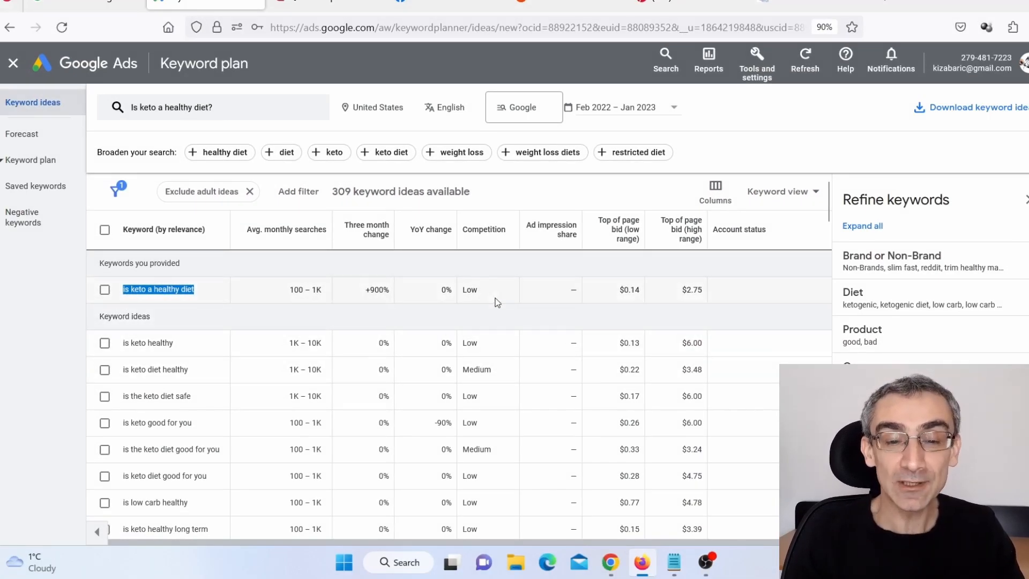
pyautogui.moveTo(482, 230)
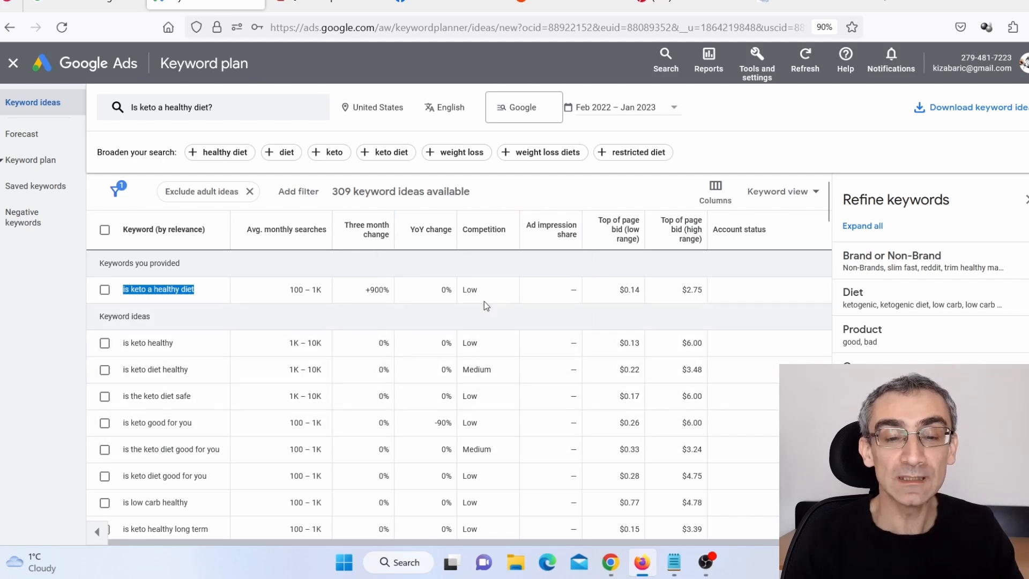
pyautogui.doubleClick(466, 290)
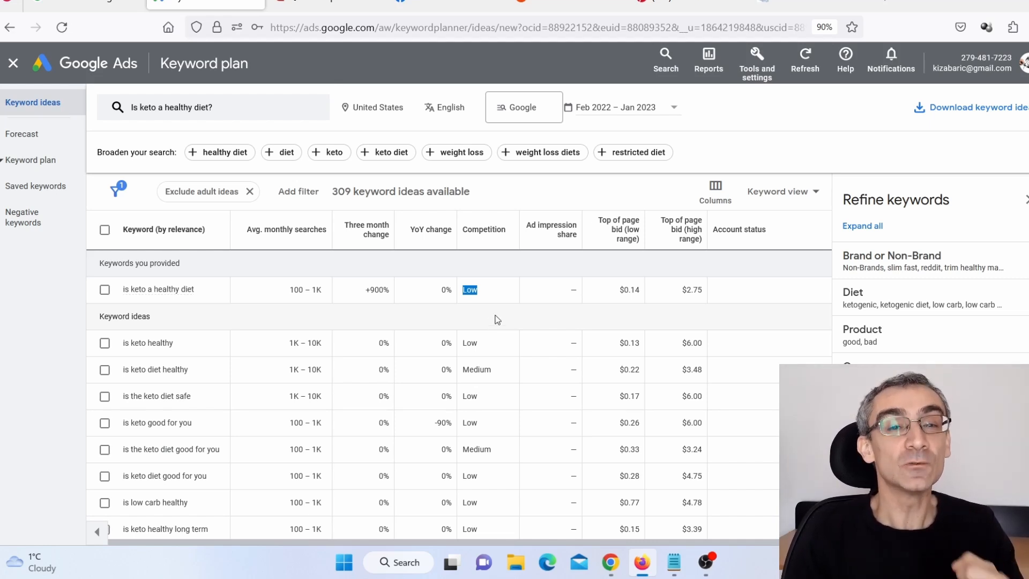
# Step: Switch to ChatGPT in Chrome and submit the prompt "give me a catchy title for "Is keto a healthy diet" article"
pyautogui.click(611, 561)
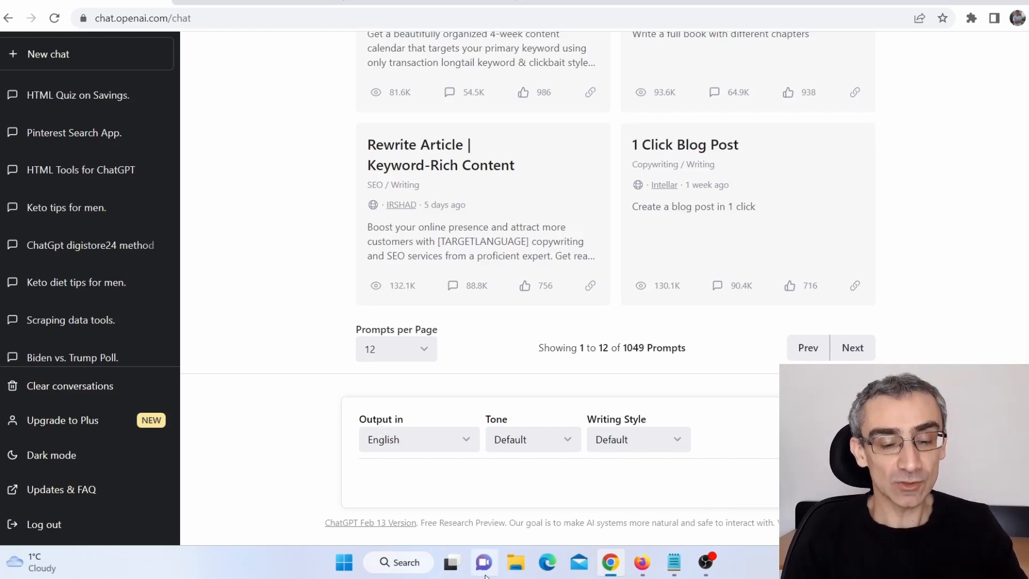
pyautogui.write('give me a catchy title for "Is keto a healthy diet" article')
pyautogui.press('Return')
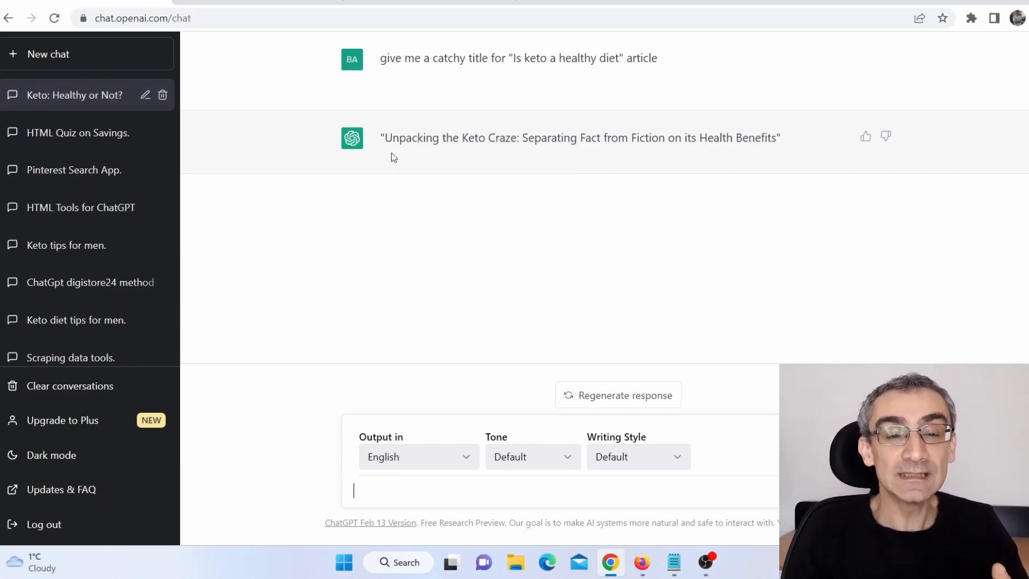
pyautogui.moveTo(385, 141); pyautogui.dragTo(783, 153)
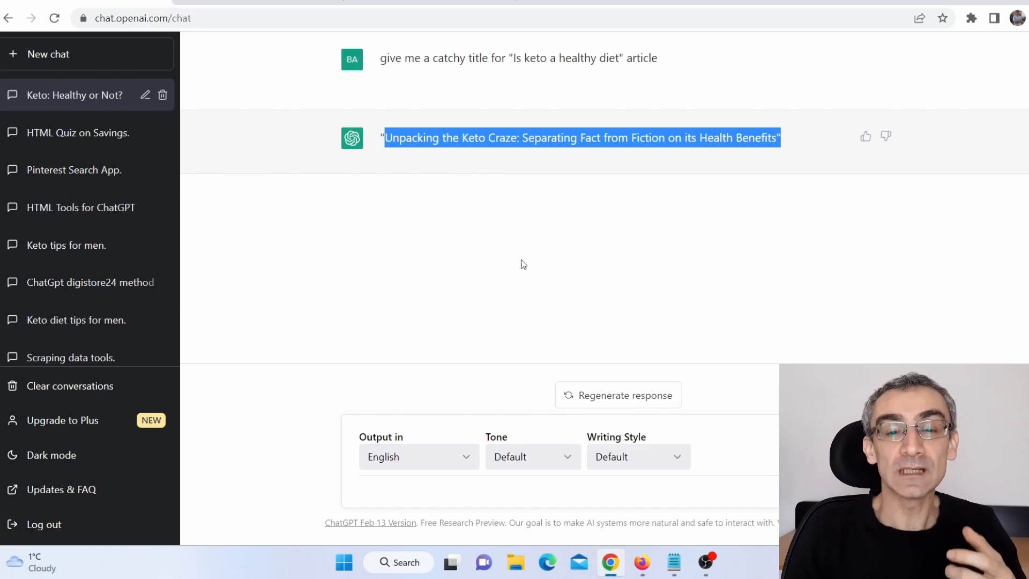
# Step: Copy the prompt "write me entire blog article for this post" from Notepad, submit it to ChatGPT and review the generated article
pyautogui.click(674, 562)
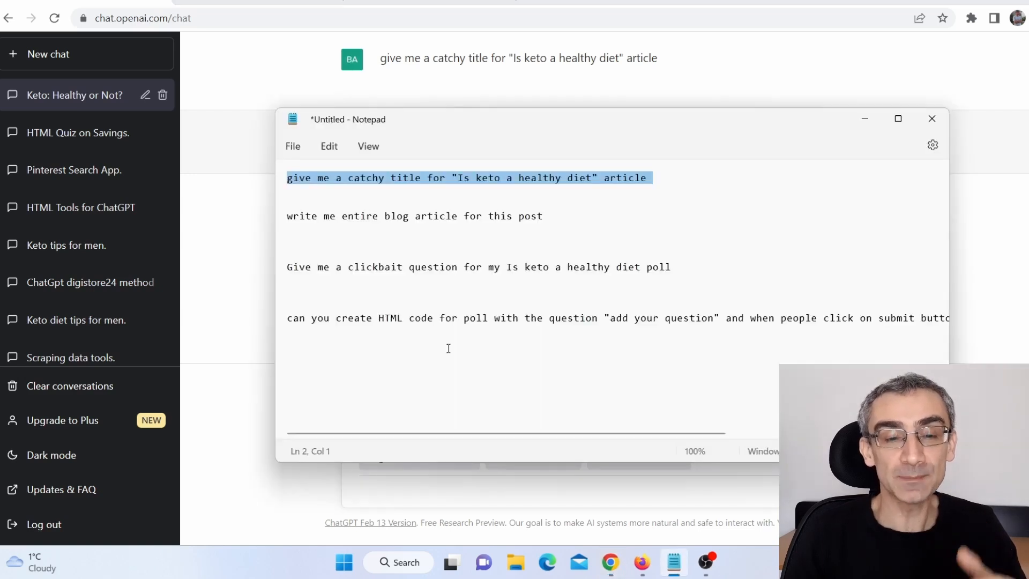
pyautogui.click(282, 219)
pyautogui.hotkey('ctrl', 'c')
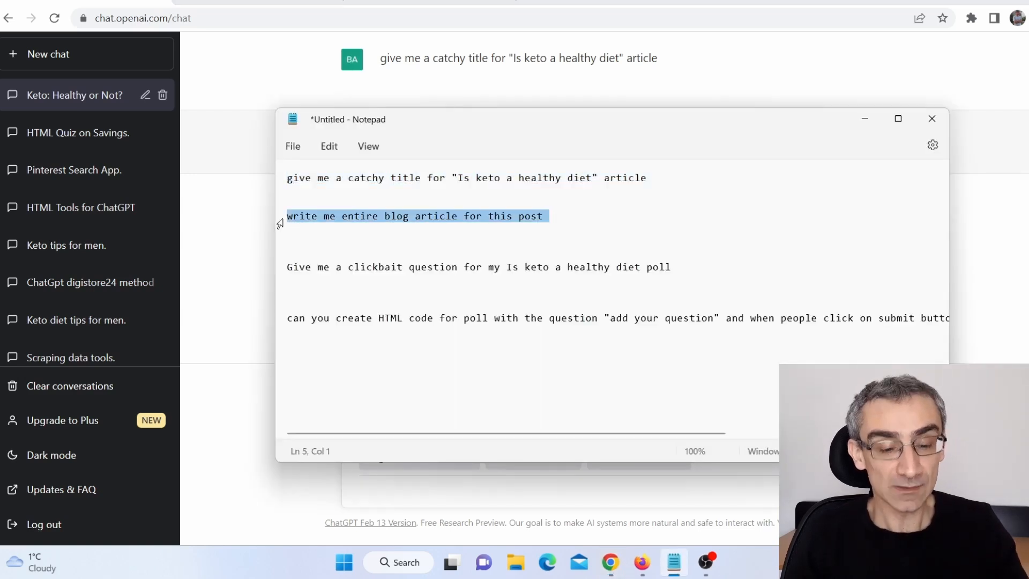
pyautogui.click(263, 273)
pyautogui.hotkey('ctrl', 'v')
pyautogui.press('Return')
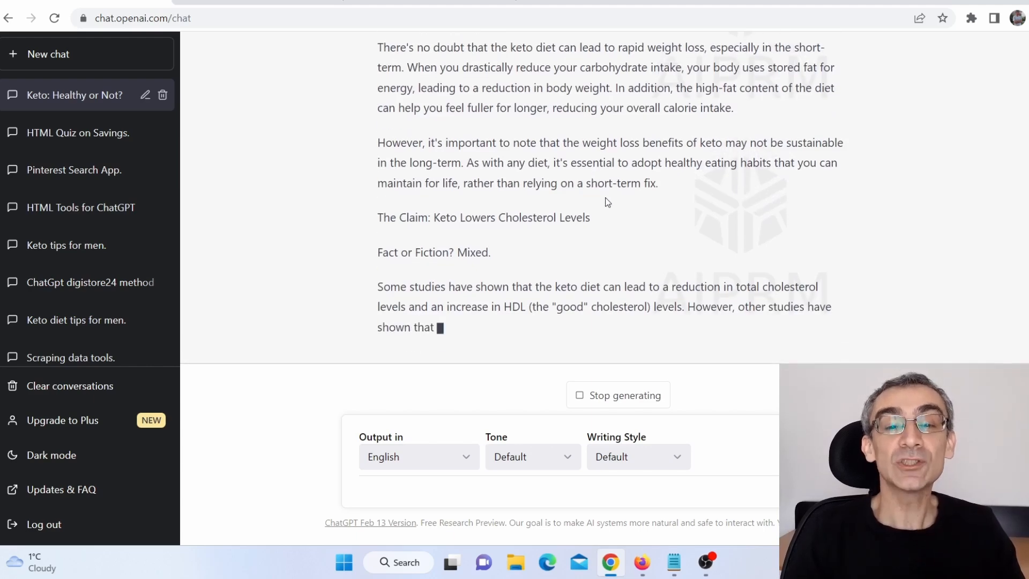
pyautogui.scroll(7, 606, 199)
pyautogui.scroll(-1, 612, 233)
pyautogui.scroll(1, 612, 232)
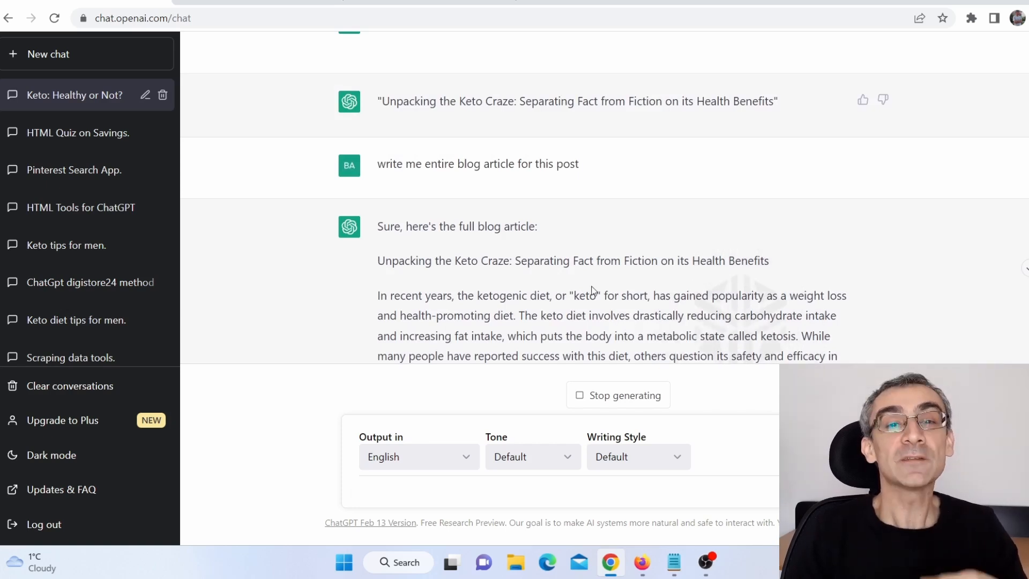
# Step: Switch to the untitled Google Sites page and open the Google image search for replacing the header image
pyautogui.click(254, 3)
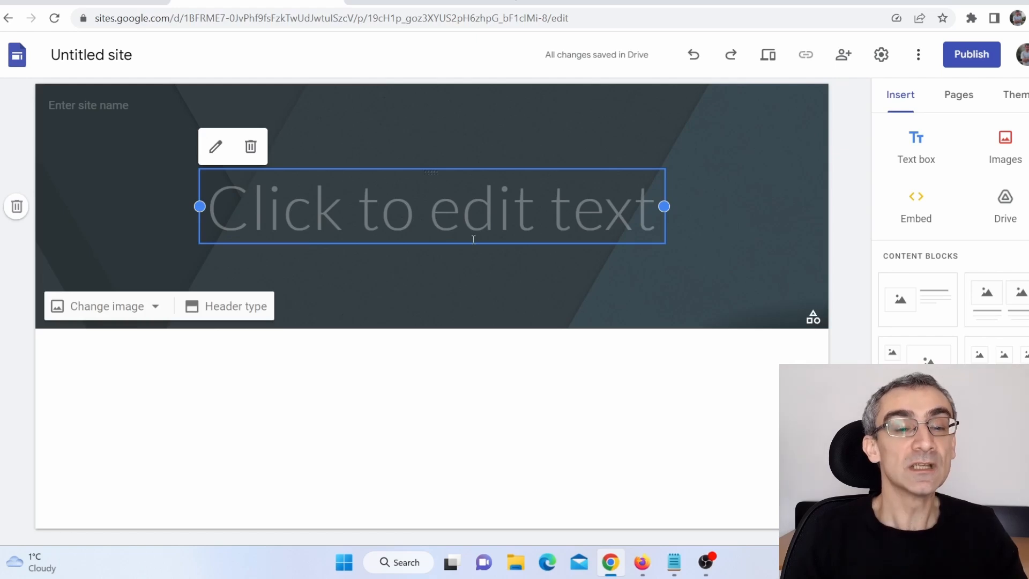
pyautogui.click(123, 316)
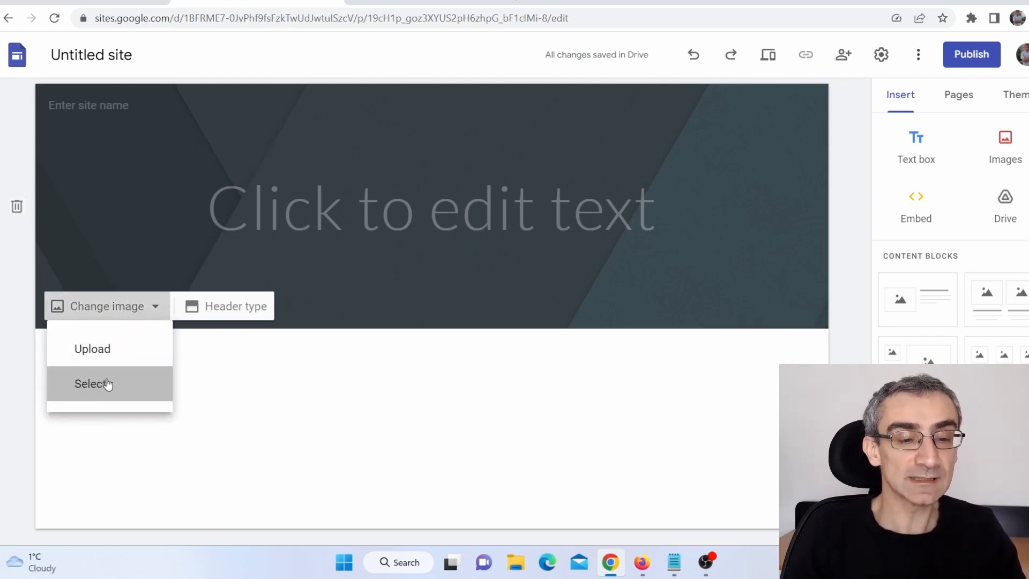
pyautogui.click(106, 382)
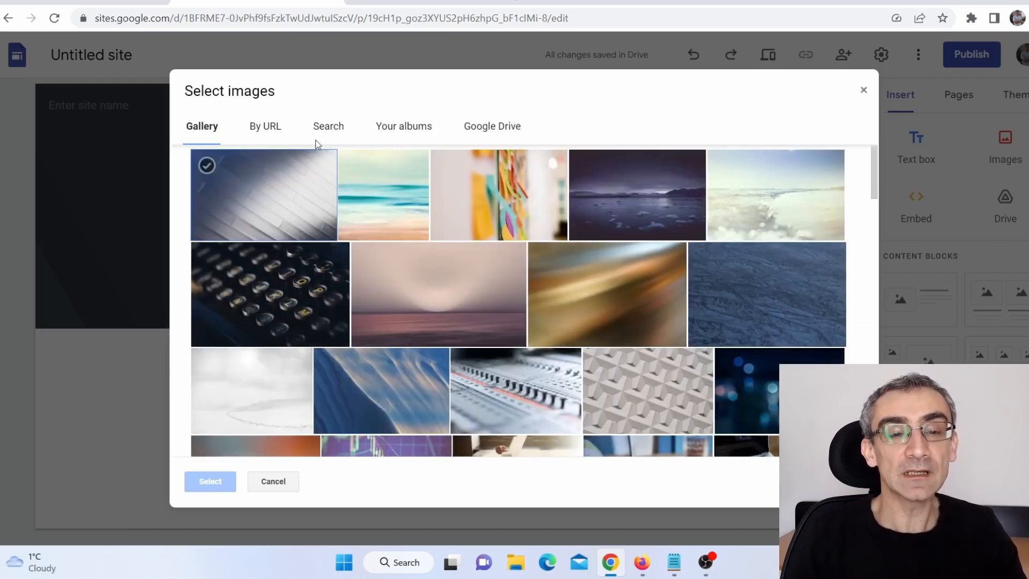
pyautogui.click(324, 128)
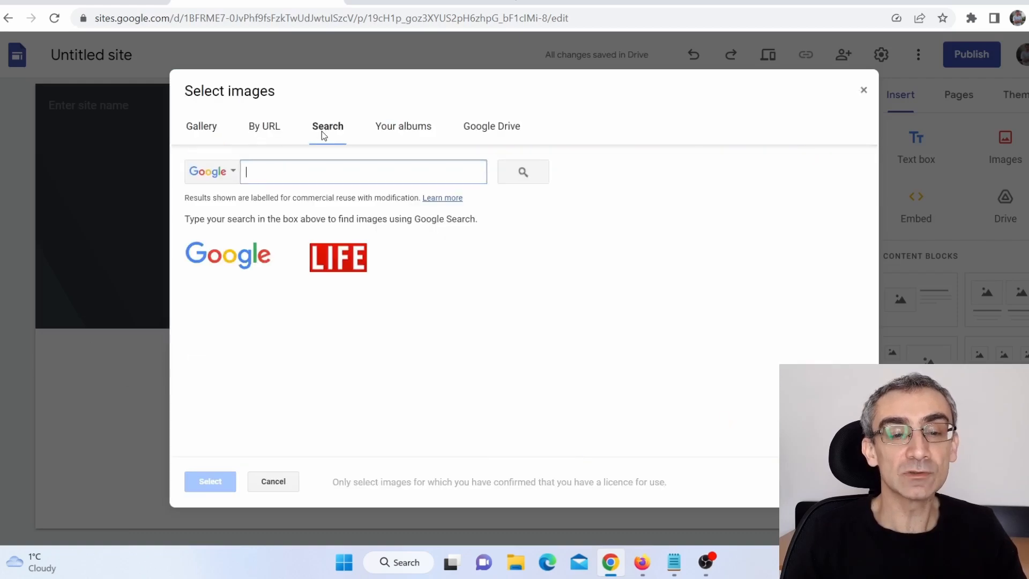
# Step: Search the header images for "keti" and extend the search to "keti diet"
pyautogui.write('ke')
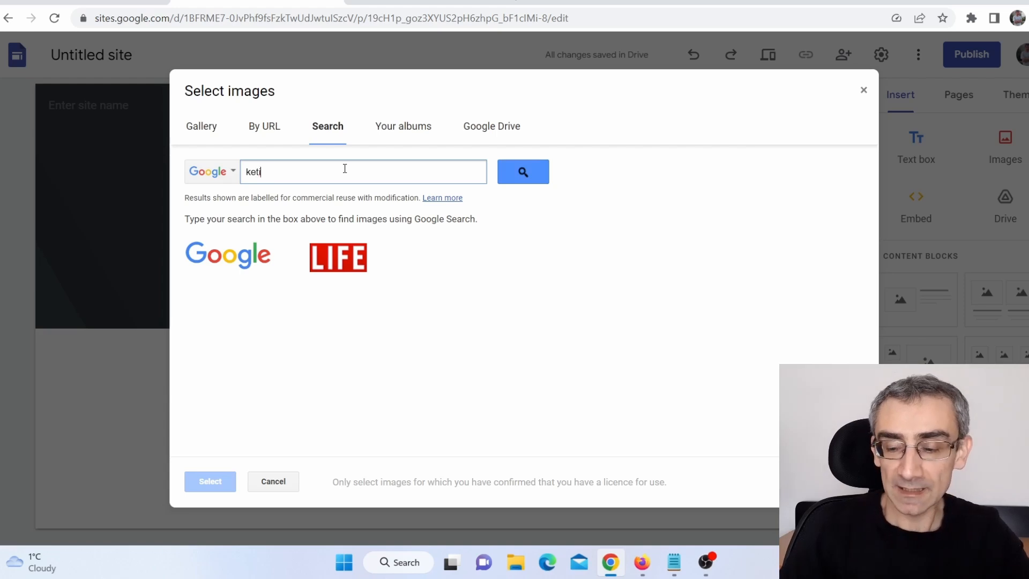
pyautogui.write('ti')
pyautogui.press('Return')
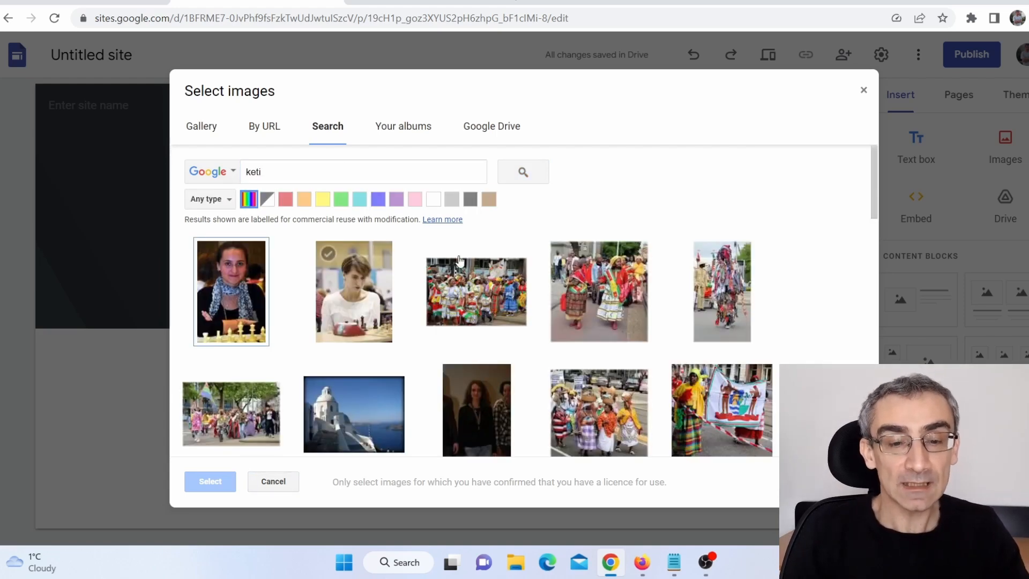
pyautogui.click(328, 174)
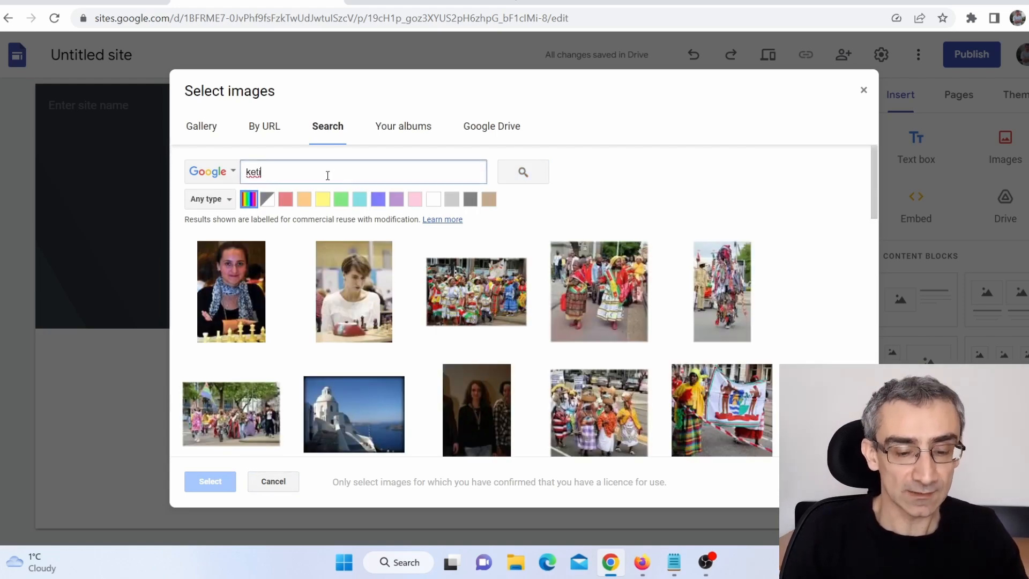
pyautogui.write('diet')
pyautogui.press('Return')
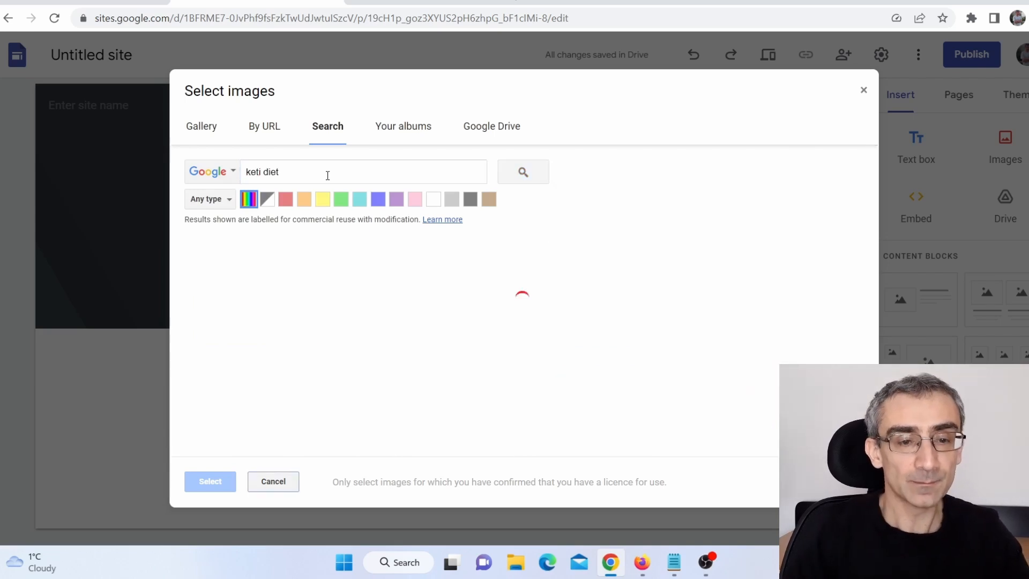
# Step: Change the image search to "kito diet" and set the photo of the colourful vegetable market as the header image
pyautogui.click(257, 170)
pyautogui.press('BackSpace')
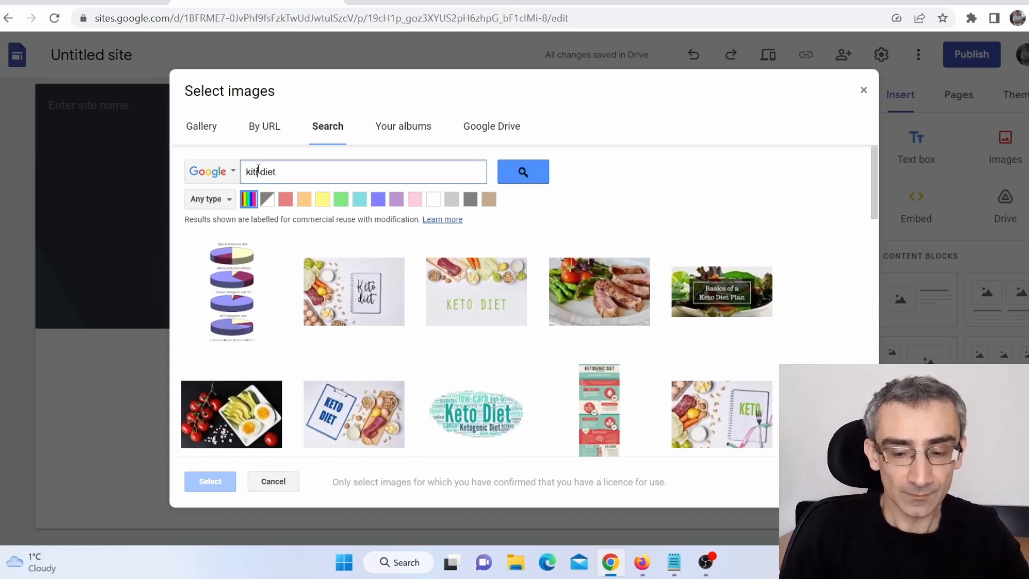
pyautogui.press('Return')
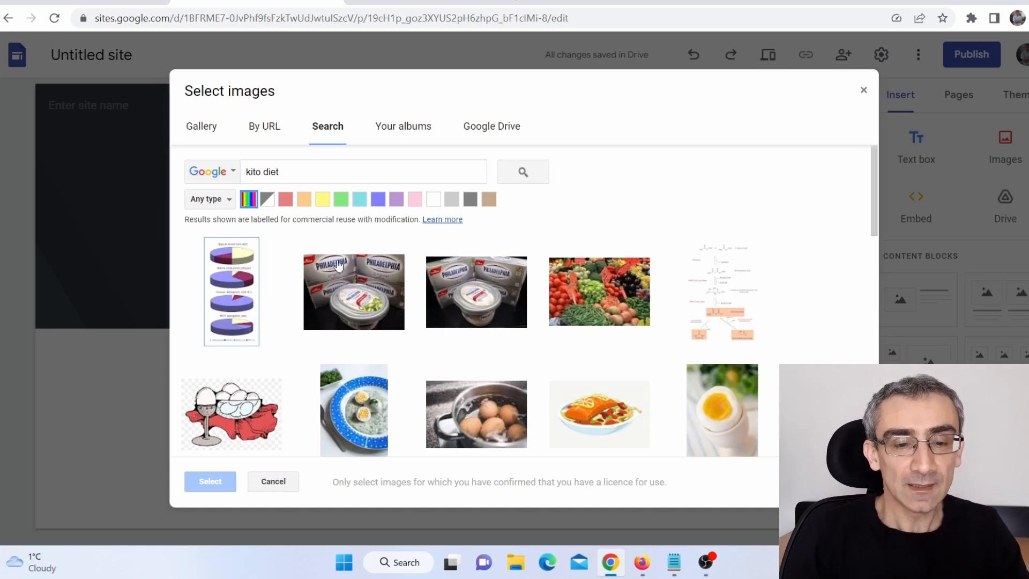
pyautogui.click(589, 302)
pyautogui.click(211, 480)
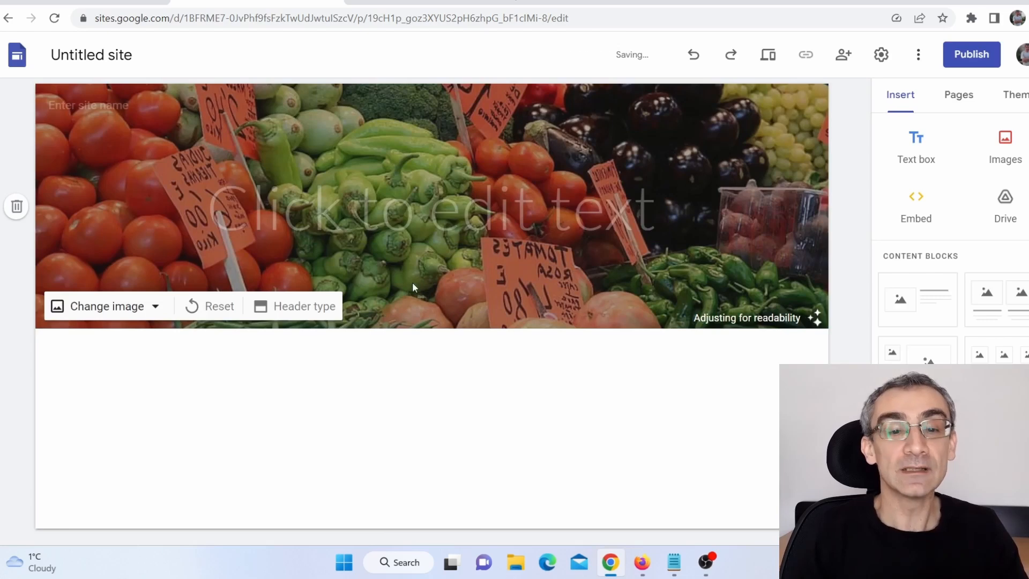
# Step: Copy the title "Unpacking the Keto Craze: Separating Fact from Fiction on its Health Benefits" from ChatGPT into the site's header title and select the text
pyautogui.hotkey('ctrl', 'Tab')
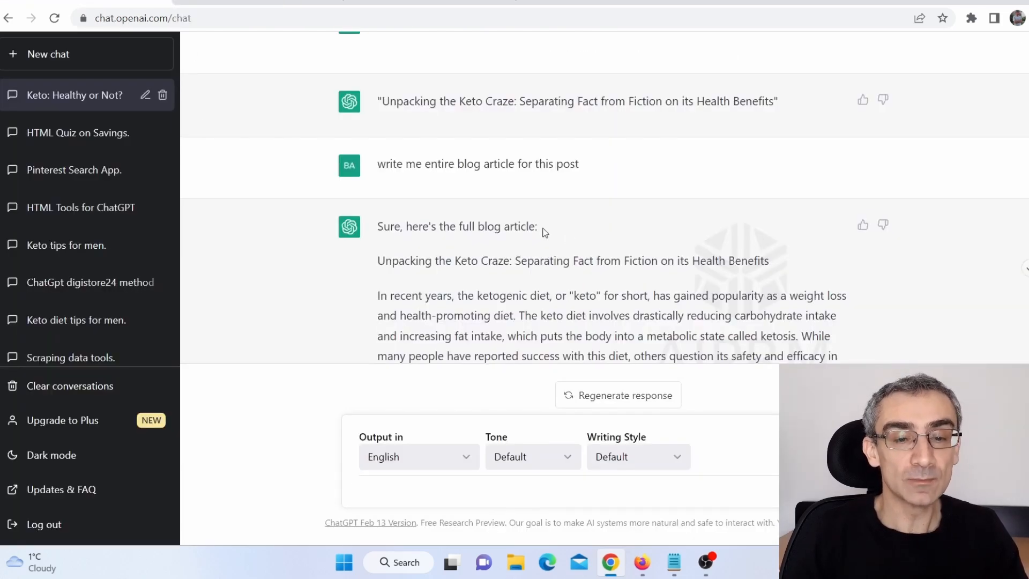
pyautogui.moveTo(382, 100); pyautogui.dragTo(780, 104)
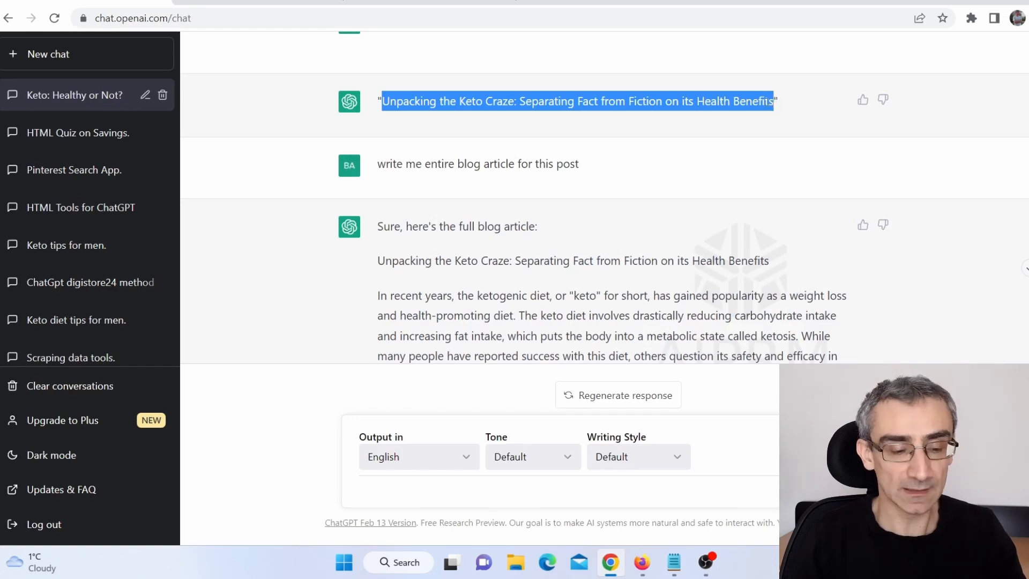
pyautogui.hotkey('ctrl', 'Tab')
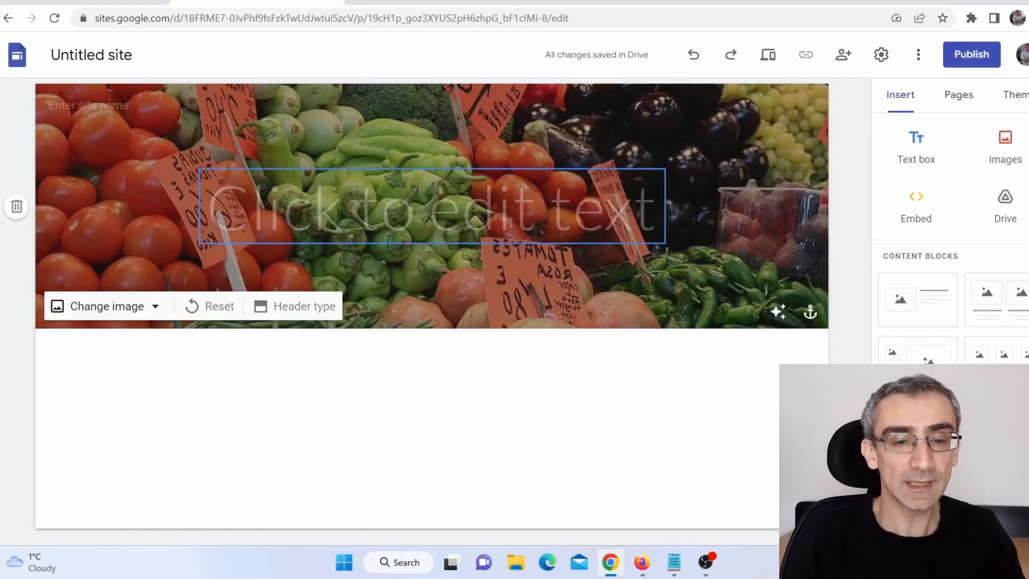
pyautogui.click(634, 202)
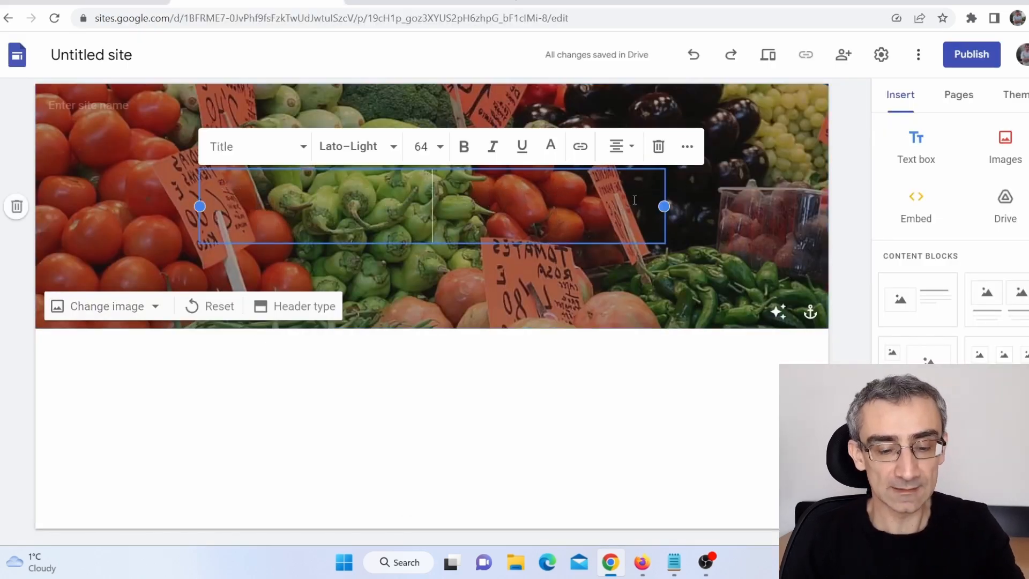
pyautogui.write('Unmasking the Keto Craze: Separating Fact from Fiction on its Health Benefits')
pyautogui.moveTo(659, 192); pyautogui.dragTo(209, 182)
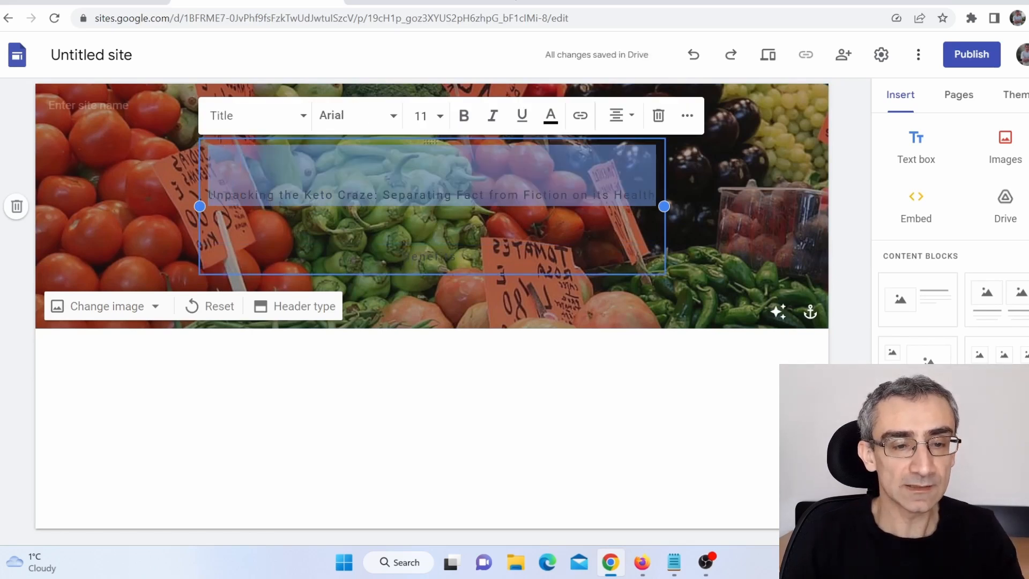
# Step: Format the selected header title text as Roboto, size 24, bold and white (#ffffff)
pyautogui.click(435, 124)
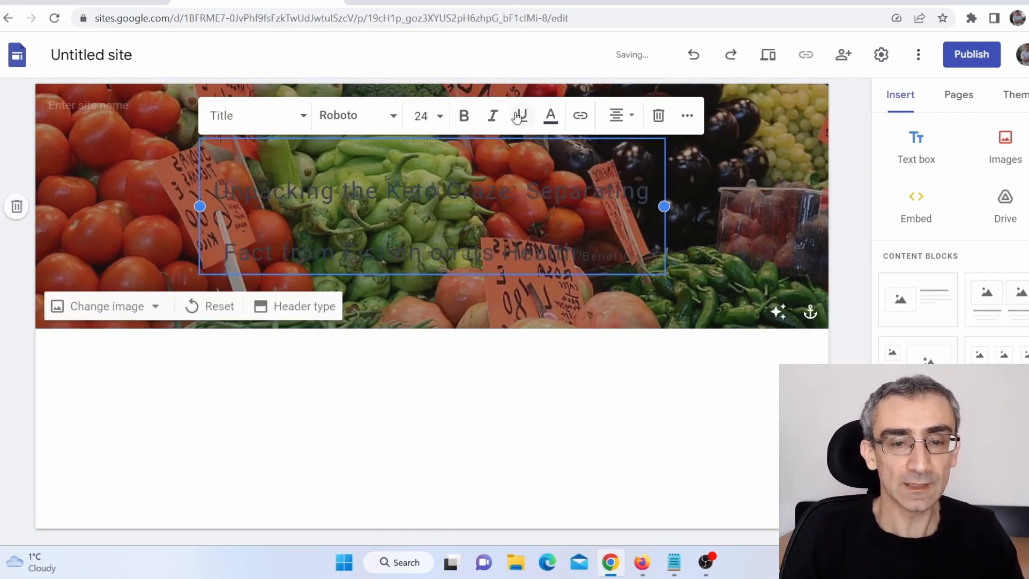
pyautogui.click(464, 115)
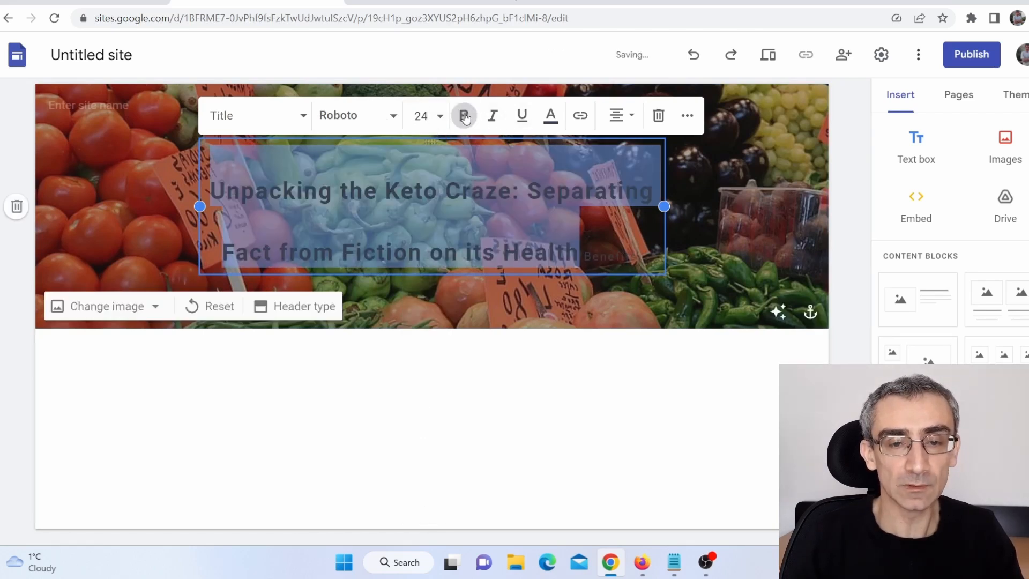
pyautogui.click(550, 118)
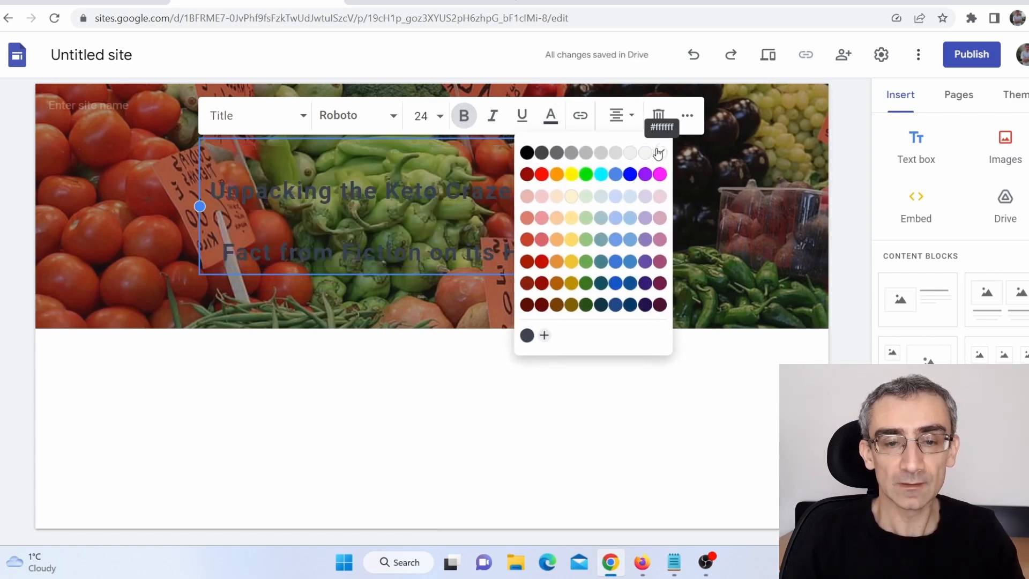
pyautogui.click(660, 150)
pyautogui.click(764, 239)
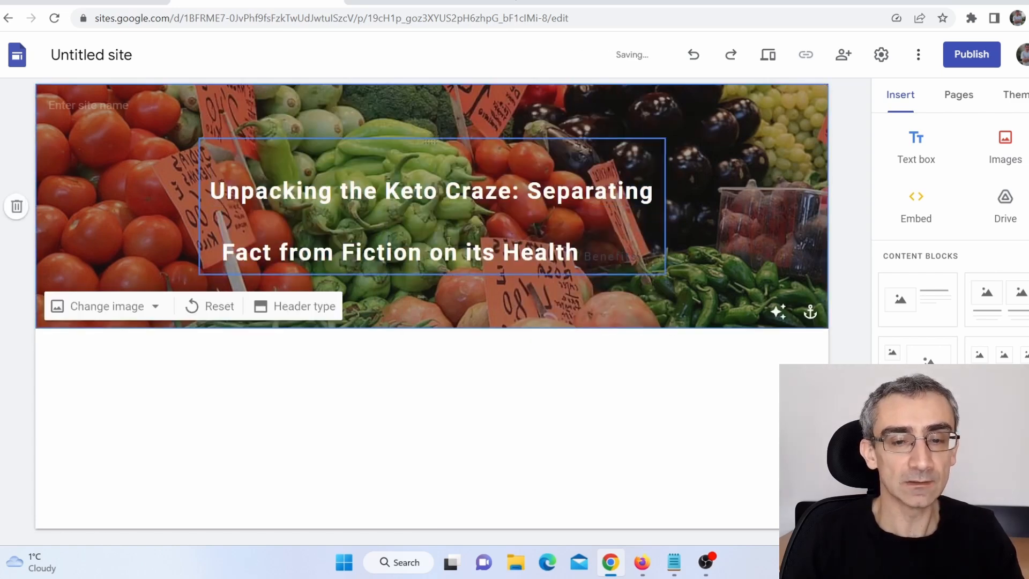
# Step: Centre-align both lines of the header title over the vegetable market image
pyautogui.moveTo(593, 256)
pyautogui.mouseDown()
pyautogui.moveTo(458, 256)
pyautogui.moveTo(209, 193)
pyautogui.mouseUp()
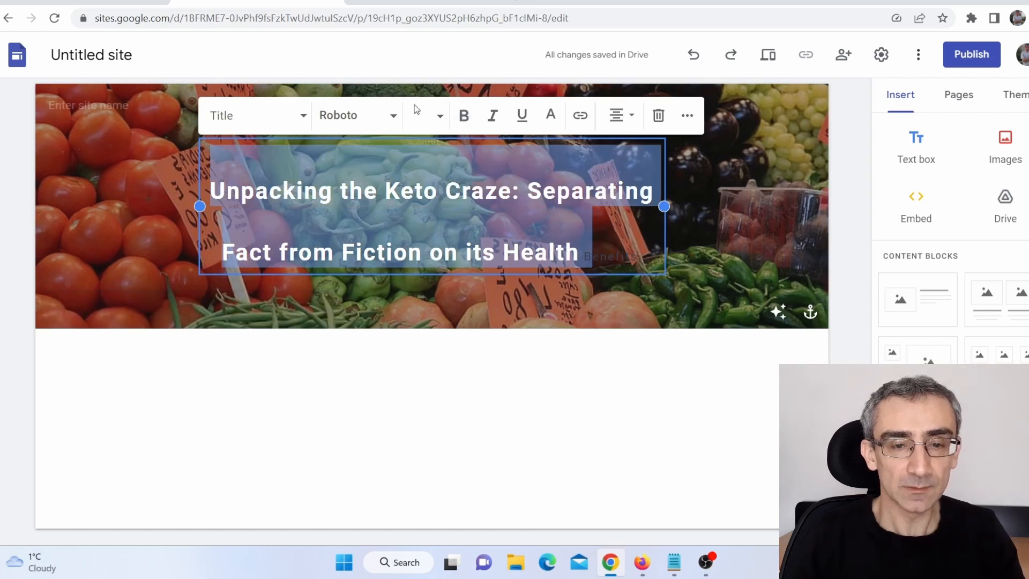
pyautogui.click(622, 117)
pyautogui.click(617, 190)
pyautogui.click(693, 263)
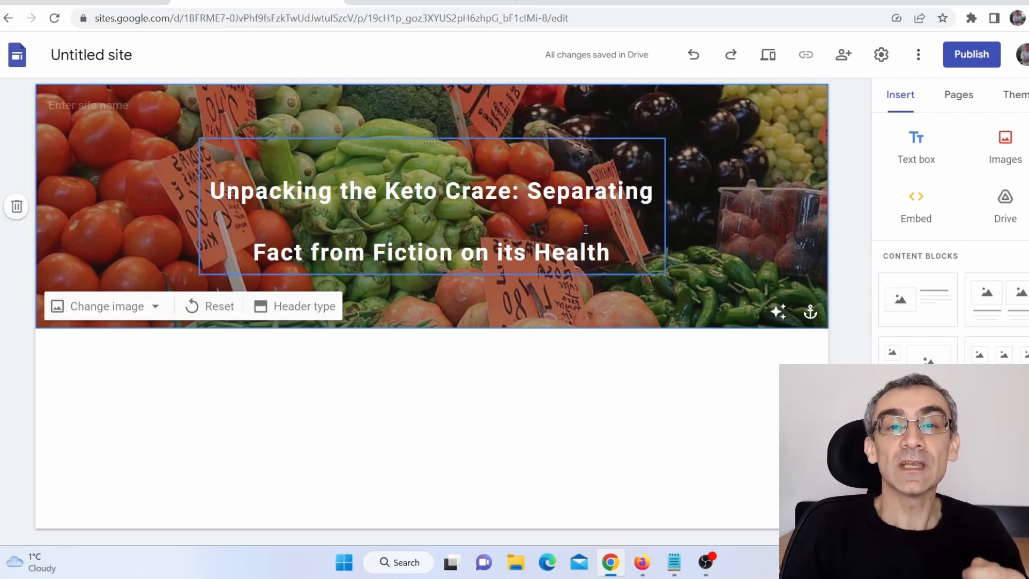
# Step: Copy the full keto blog article from ChatGPT and paste it into a new text box below the site header
pyautogui.click(94, 8)
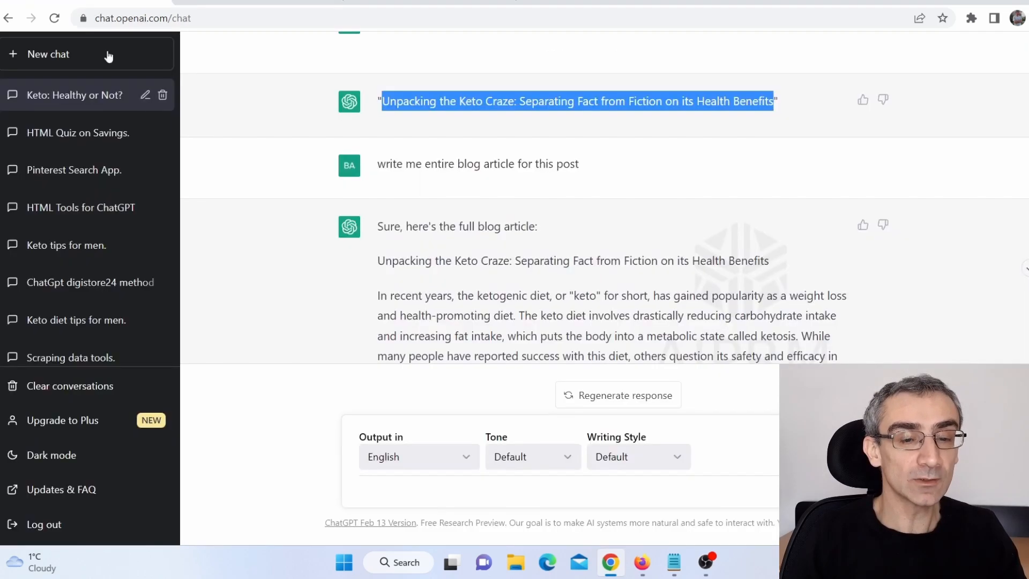
pyautogui.scroll(-1, 384, 272)
pyautogui.moveTo(378, 185)
pyautogui.mouseDown()
pyautogui.moveTo(506, 263)
pyautogui.moveTo(542, 187)
pyautogui.moveTo(632, 260)
pyautogui.moveTo(656, 263)
pyautogui.moveTo(699, 333)
pyautogui.mouseUp()
pyautogui.scroll(-20, 505, 263)
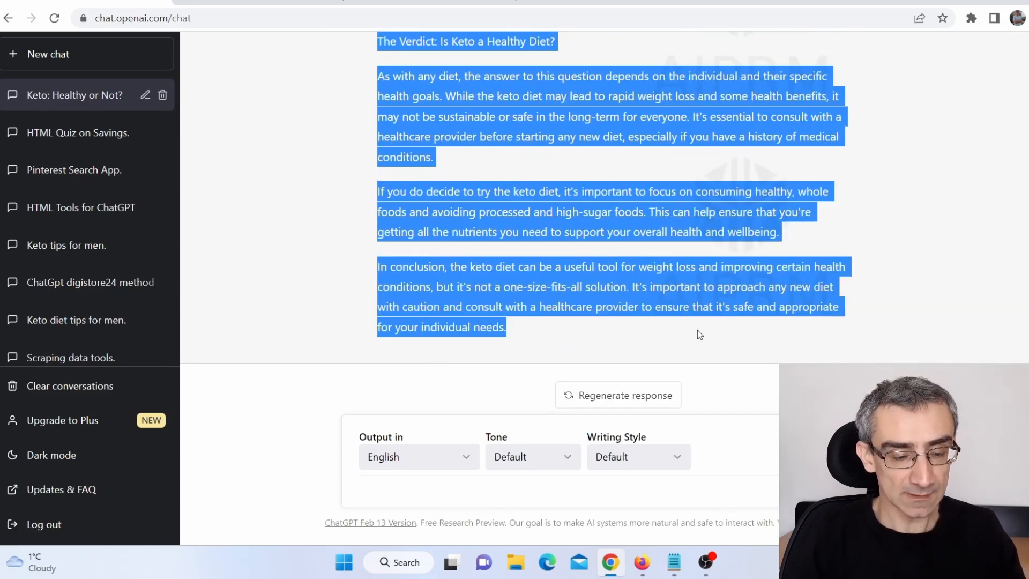
pyautogui.click(209, 2)
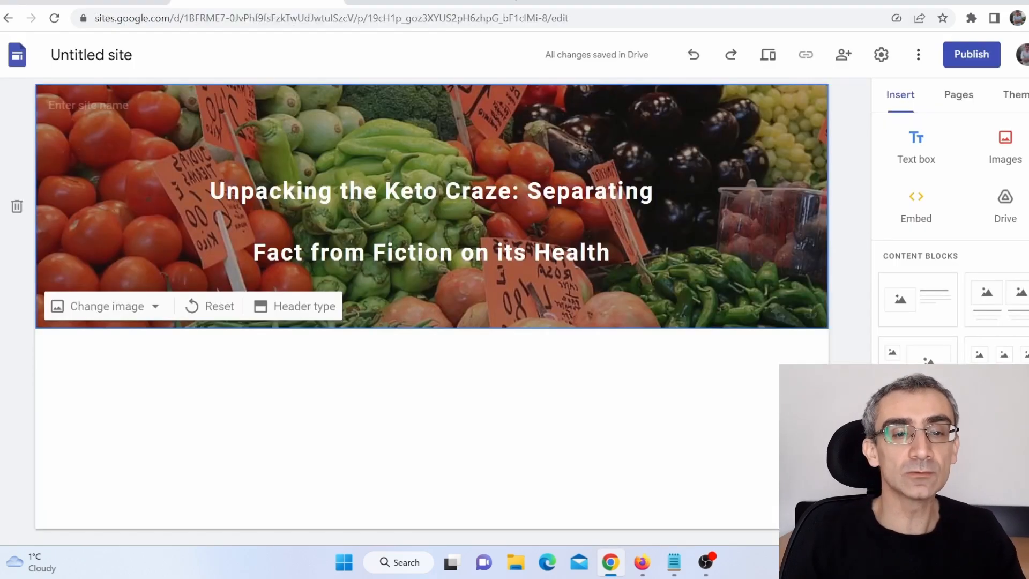
pyautogui.doubleClick(438, 378)
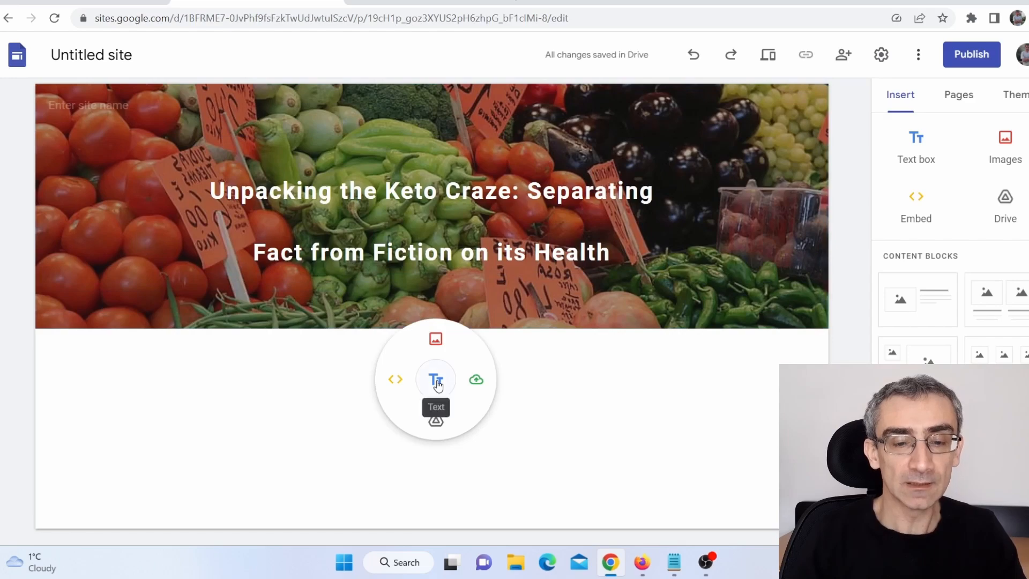
pyautogui.click(437, 380)
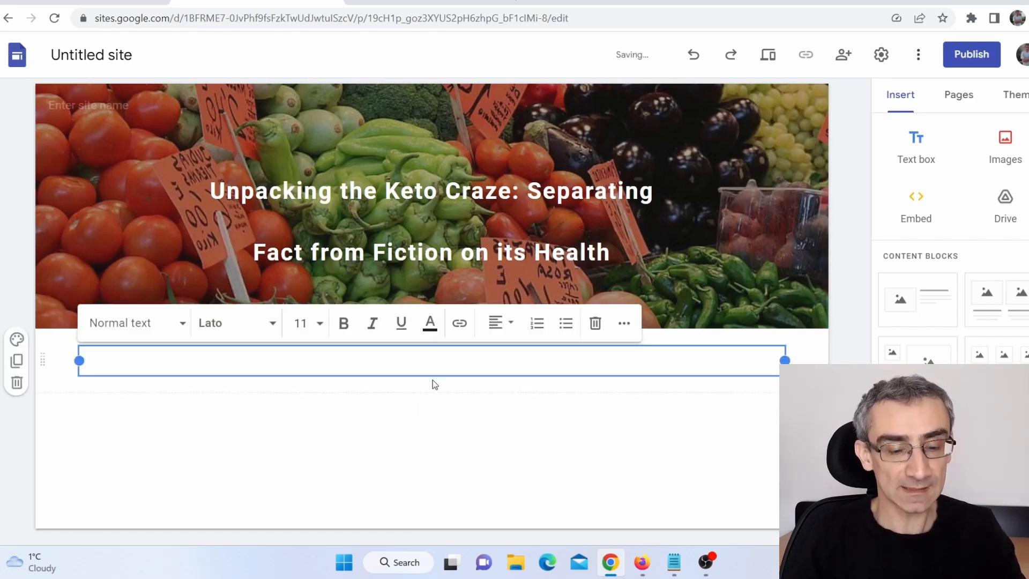
pyautogui.hotkey('ctrl', 'v')
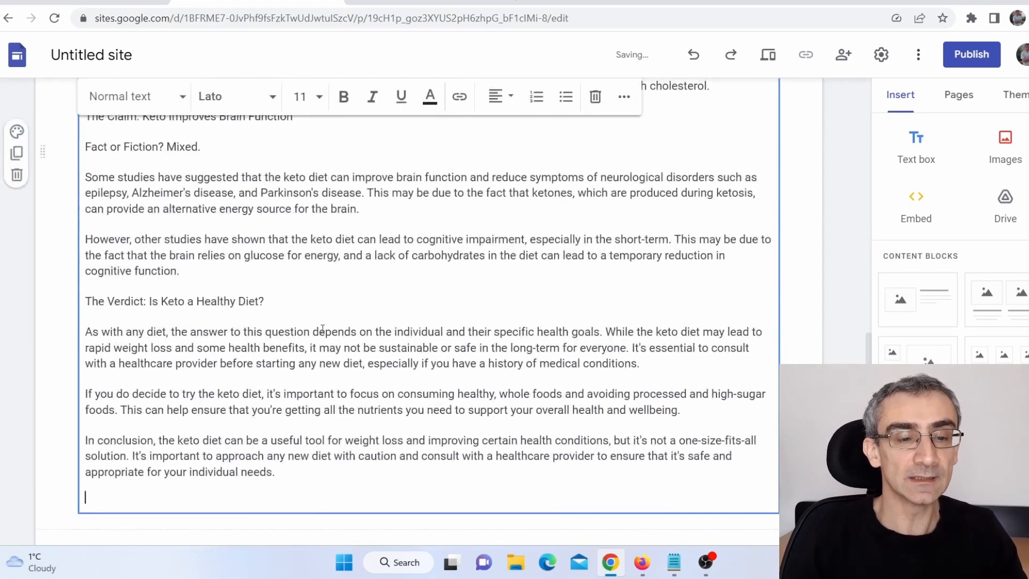
# Step: Apply the Heading style to the line "The Verdict: Is Keto a Healthy Diet?" in the pasted article
pyautogui.moveTo(272, 301); pyautogui.dragTo(73, 303)
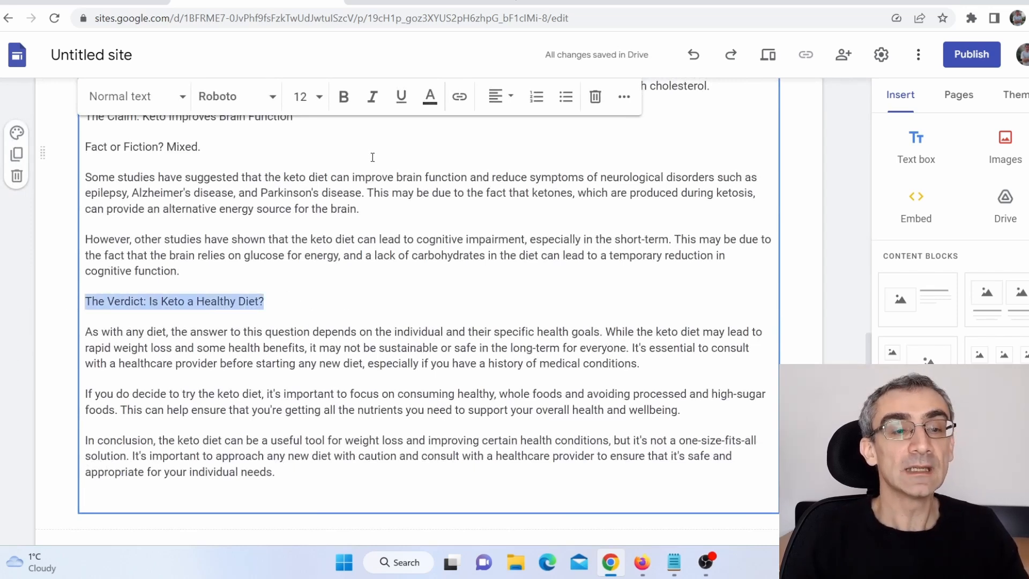
pyautogui.click(179, 97)
pyautogui.click(123, 170)
pyautogui.click(185, 99)
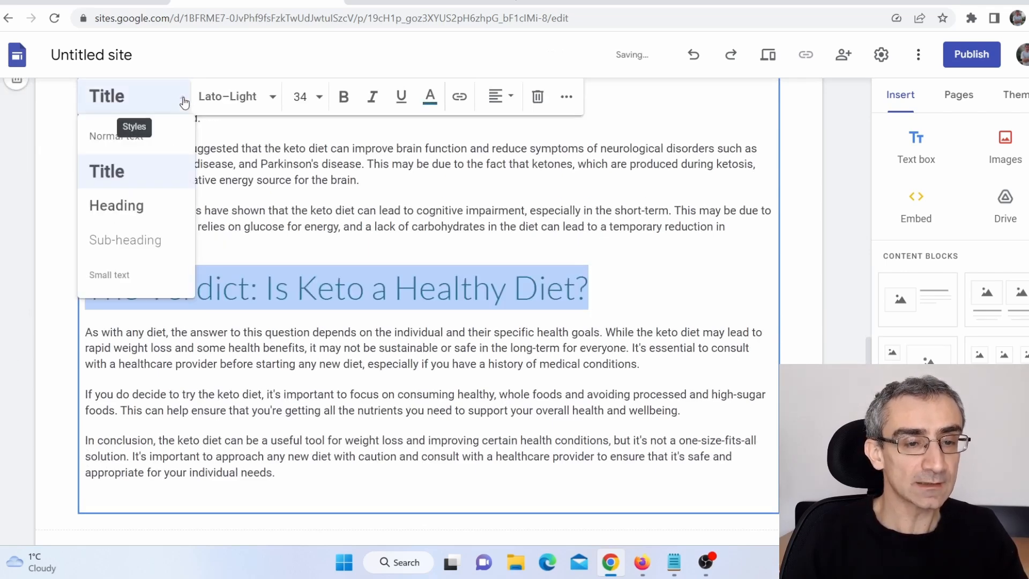
pyautogui.click(134, 205)
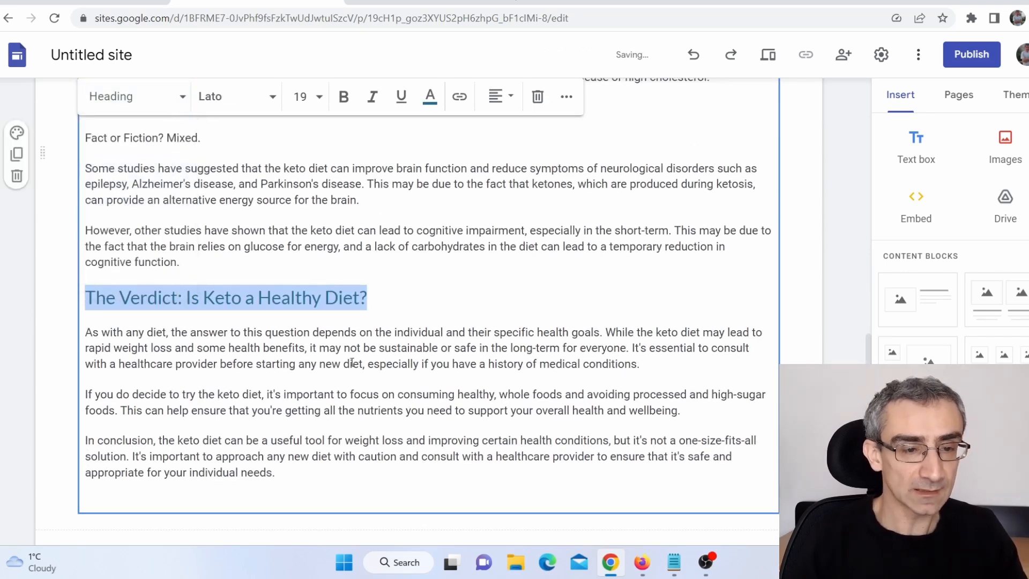
# Step: Apply the Heading style to the line "Fact or Fiction? Mixed." in the brain function section
pyautogui.scroll(1, 352, 363)
pyautogui.tripleClick(210, 210)
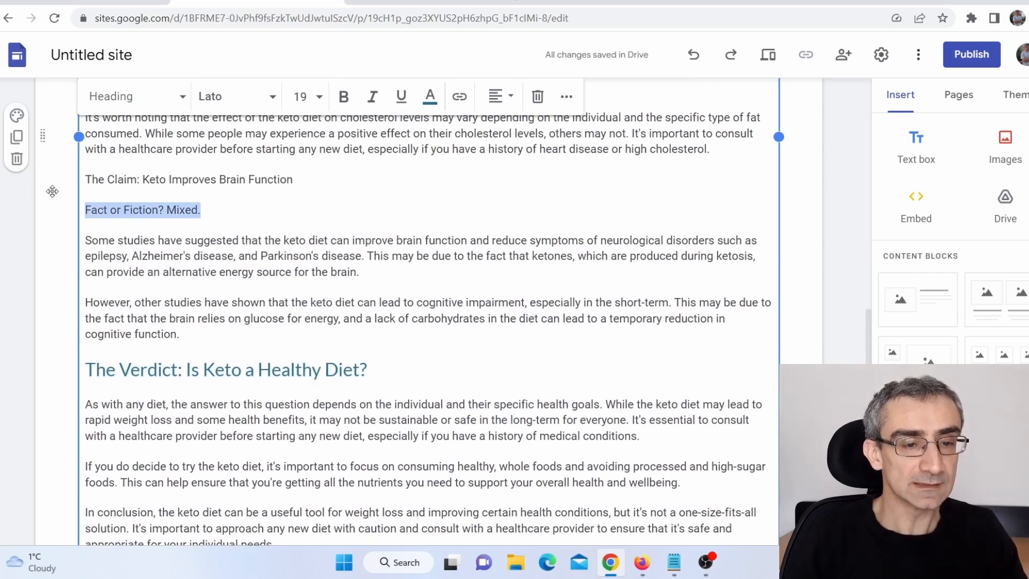
pyautogui.click(136, 96)
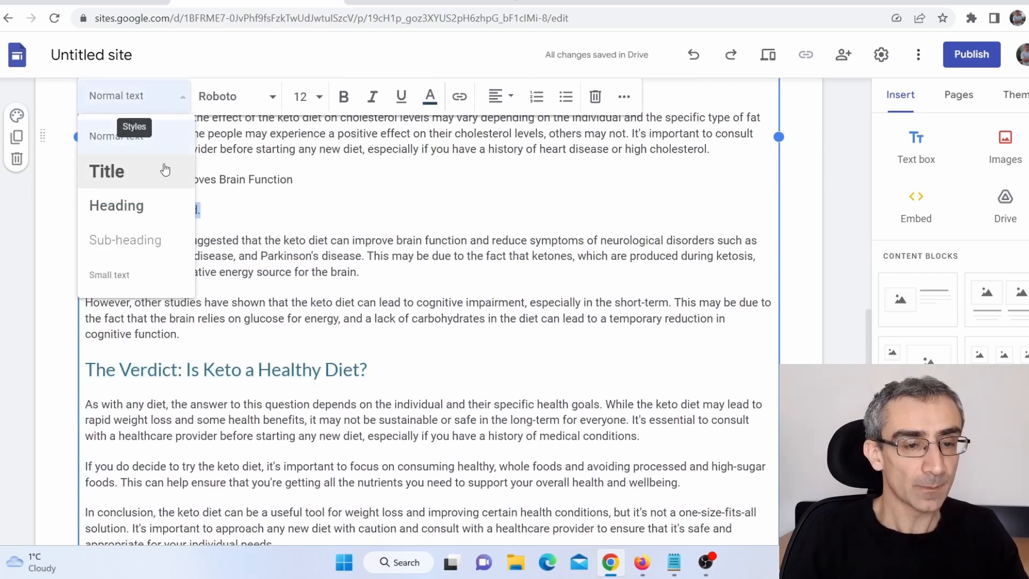
pyautogui.click(138, 207)
# Step: Apply the Heading style to "The Claim: Keto Lowers Cholesterol Levels" and the "Fact or Fiction? Mixed." line below it
pyautogui.scroll(4, 312, 308)
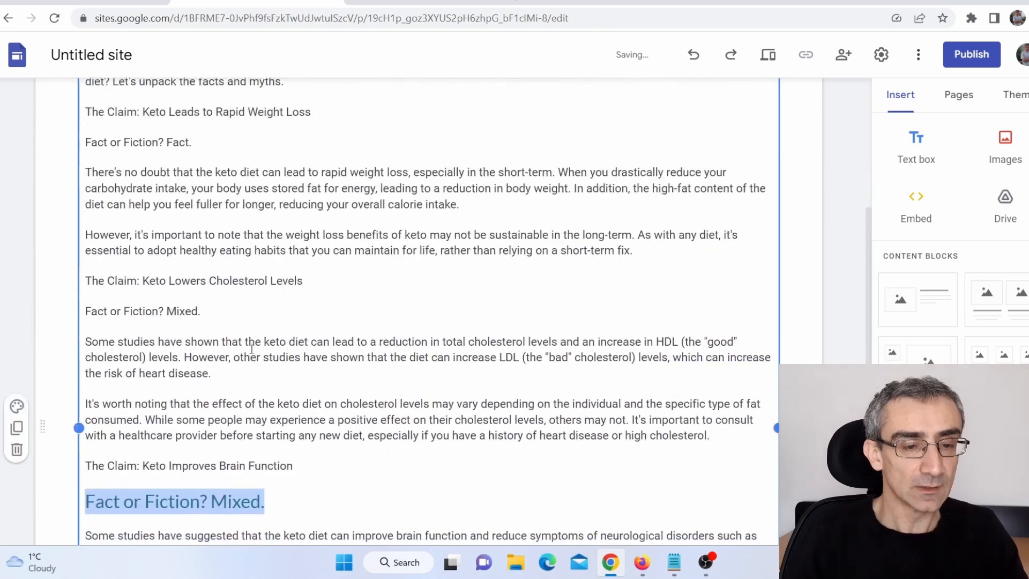
pyautogui.moveTo(192, 311); pyautogui.dragTo(75, 279)
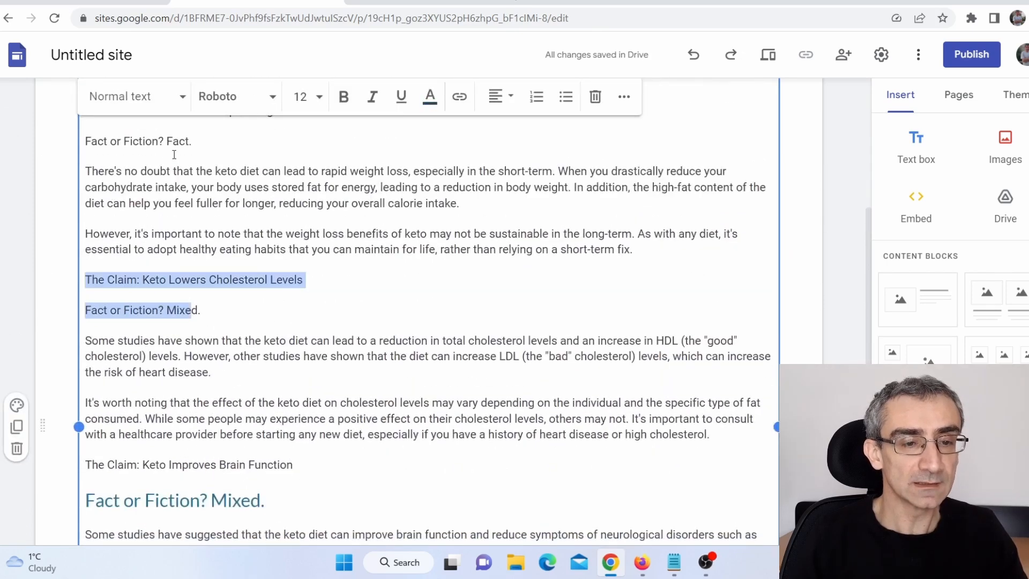
pyautogui.click(167, 101)
pyautogui.click(142, 206)
# Step: Apply the Heading style to "The Claim: Keto Leads to Rapid Weight Loss" and "Fact or Fiction? Fact." below it
pyautogui.scroll(4, 240, 390)
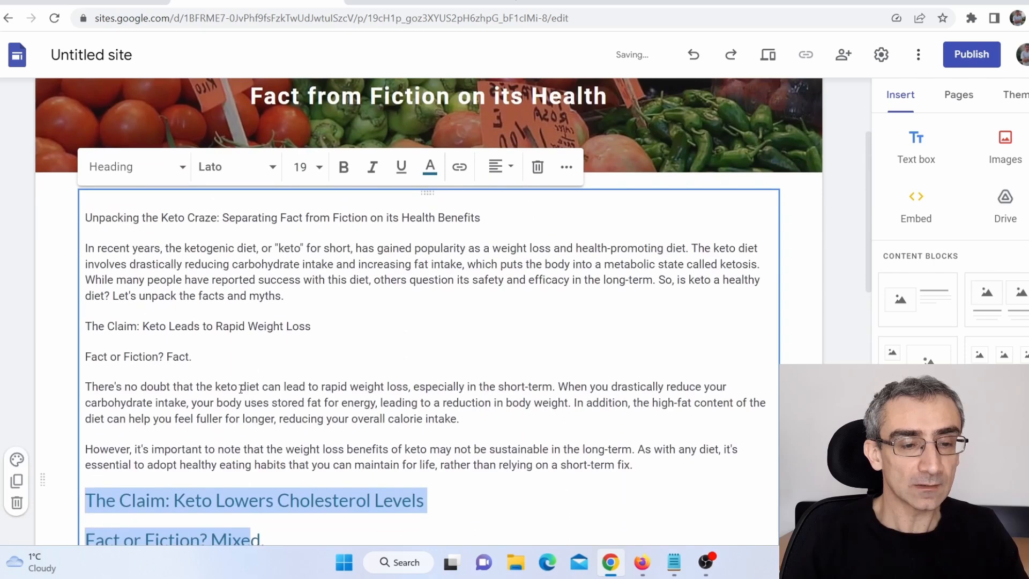
pyautogui.moveTo(189, 357); pyautogui.dragTo(85, 324)
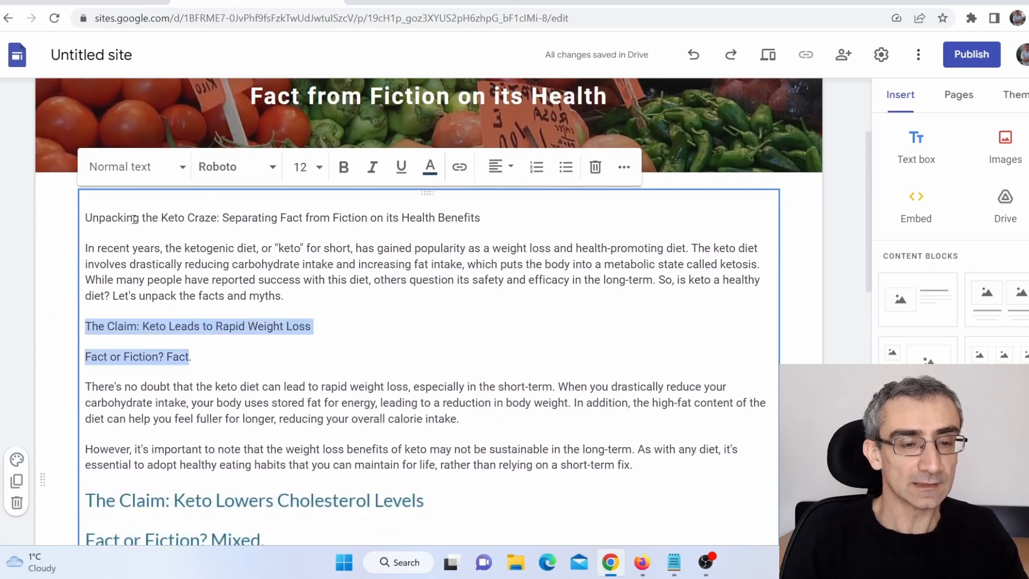
pyautogui.click(170, 180)
pyautogui.click(142, 273)
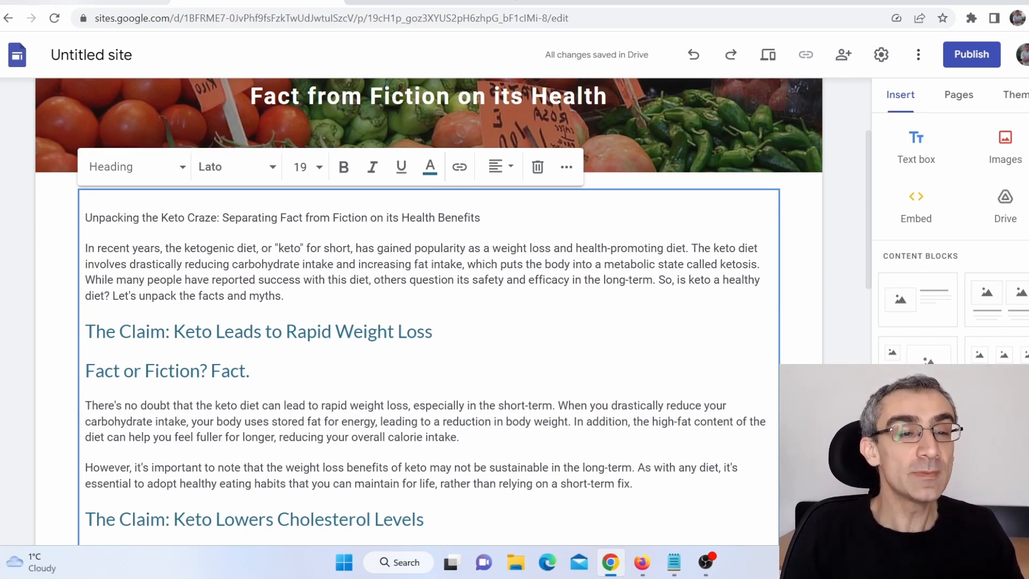
# Step: Copy the prompt "Give me a clickbait question for my Is keto a healthy diet poll" from Notepad and submit it in ChatGPT
pyautogui.click(69, 1)
pyautogui.click(675, 562)
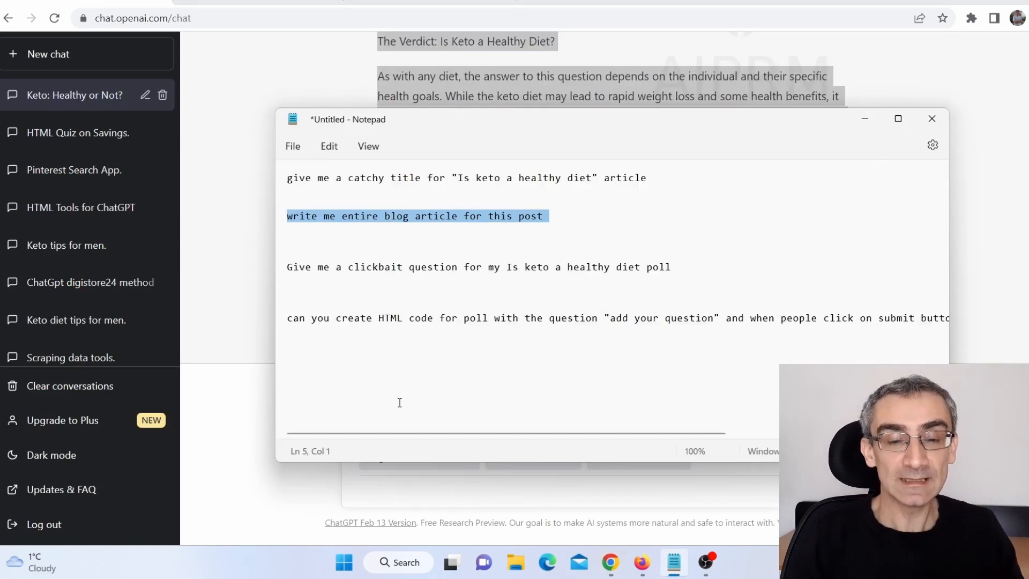
pyautogui.click(279, 270)
pyautogui.hotkey('ctrl', 'c')
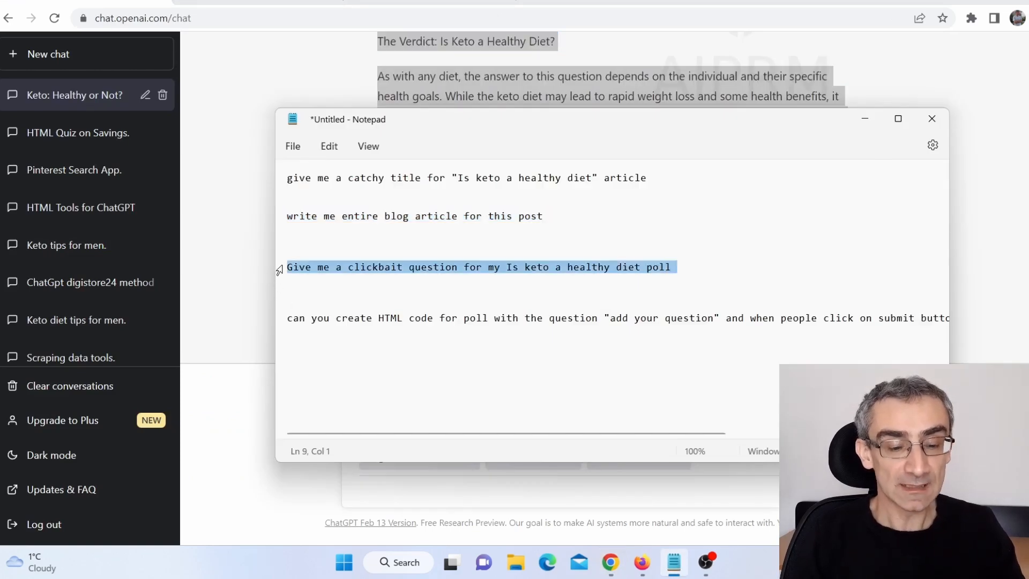
pyautogui.click(239, 330)
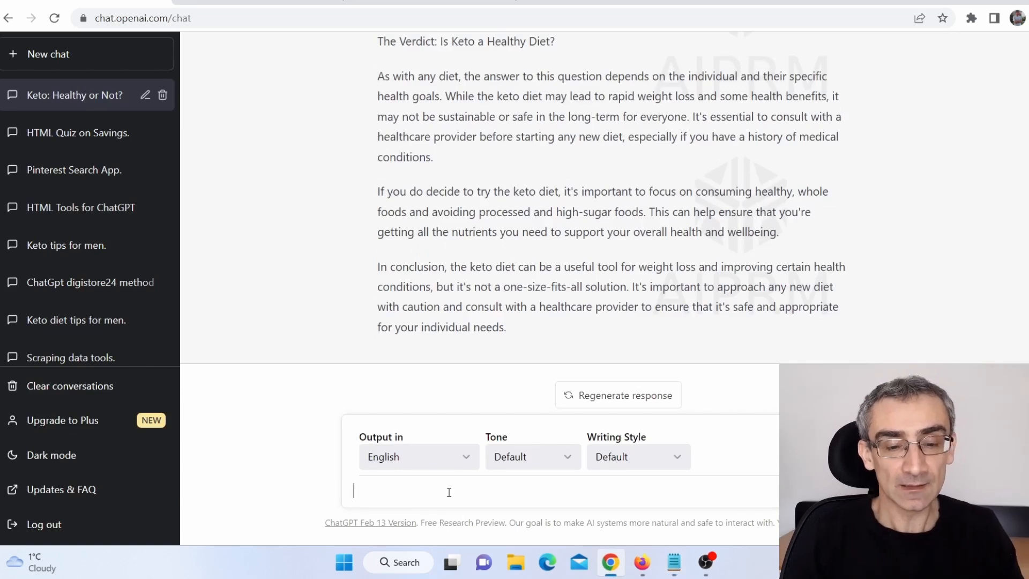
pyautogui.hotkey('ctrl', 'v')
pyautogui.press('Return')
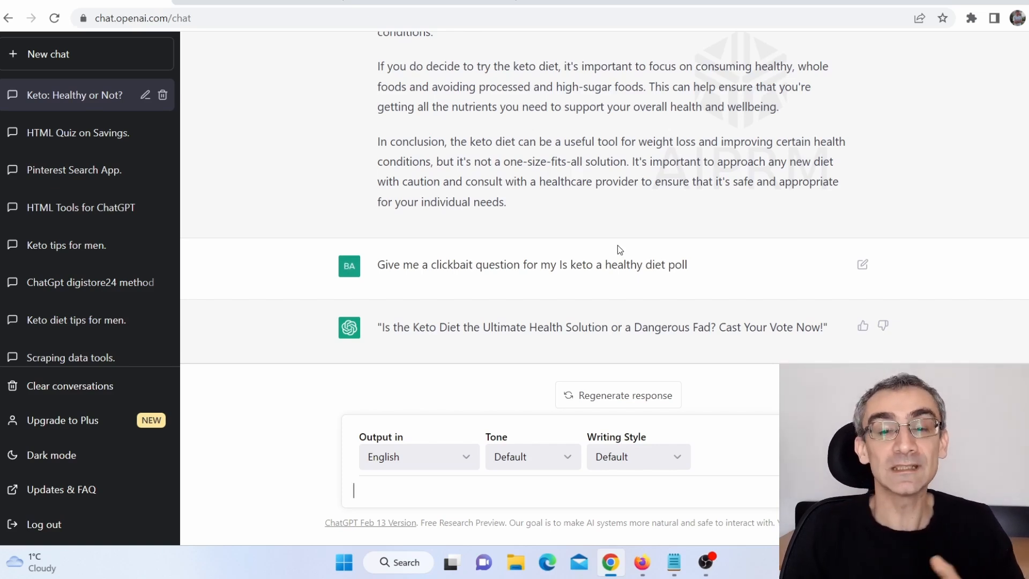
# Step: Review the poll prompt and select the text of the suggested poll question in ChatGPT's reply
pyautogui.moveTo(641, 266); pyautogui.dragTo(691, 273)
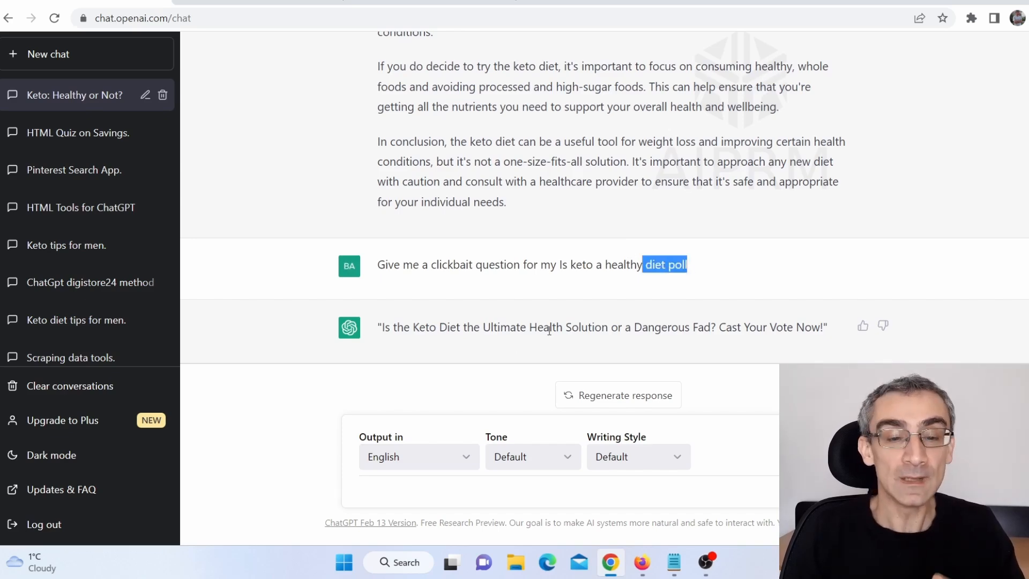
pyautogui.click(387, 329)
pyautogui.moveTo(383, 327); pyautogui.dragTo(532, 328)
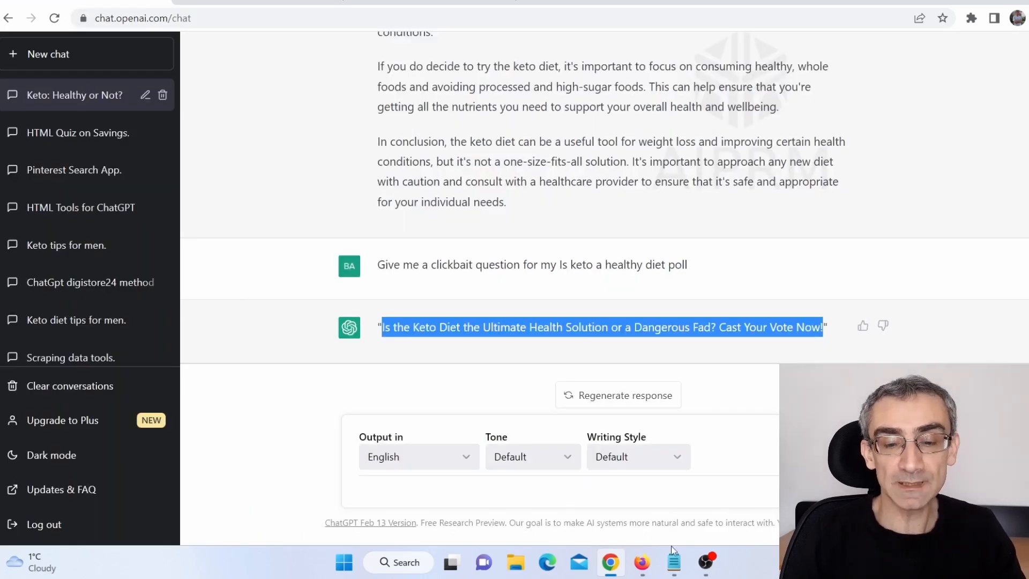
# Step: Submit the Notepad prompt in ChatGPT requesting HTML code for a poll whose submit button redirects to the website in a new tab
pyautogui.click(674, 561)
pyautogui.tripleClick(280, 320)
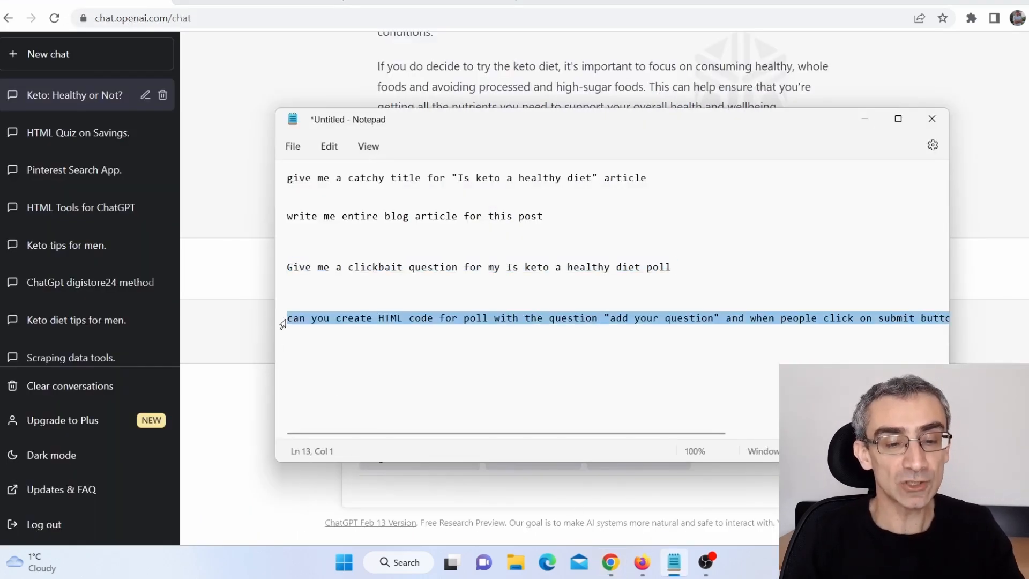
pyautogui.click(195, 354)
pyautogui.click(387, 480)
pyautogui.write('can you create HTML code for poll with the question "add your question" and when people click on submit button it will redirect them to my website in new tab')
pyautogui.press('Return')
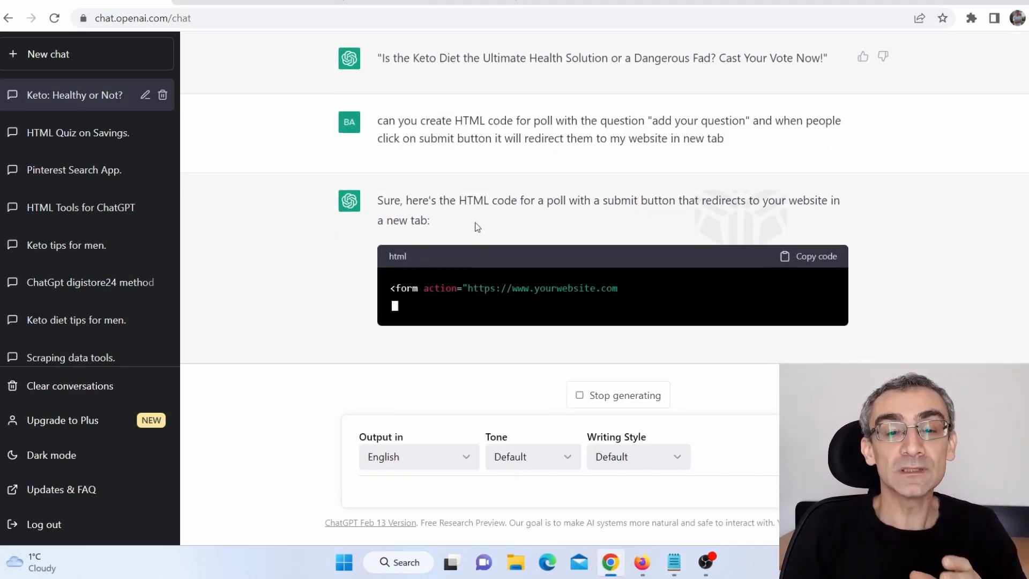
pyautogui.moveTo(456, 125)
pyautogui.mouseDown()
pyautogui.moveTo(501, 107)
pyautogui.moveTo(455, 107)
pyautogui.mouseUp()
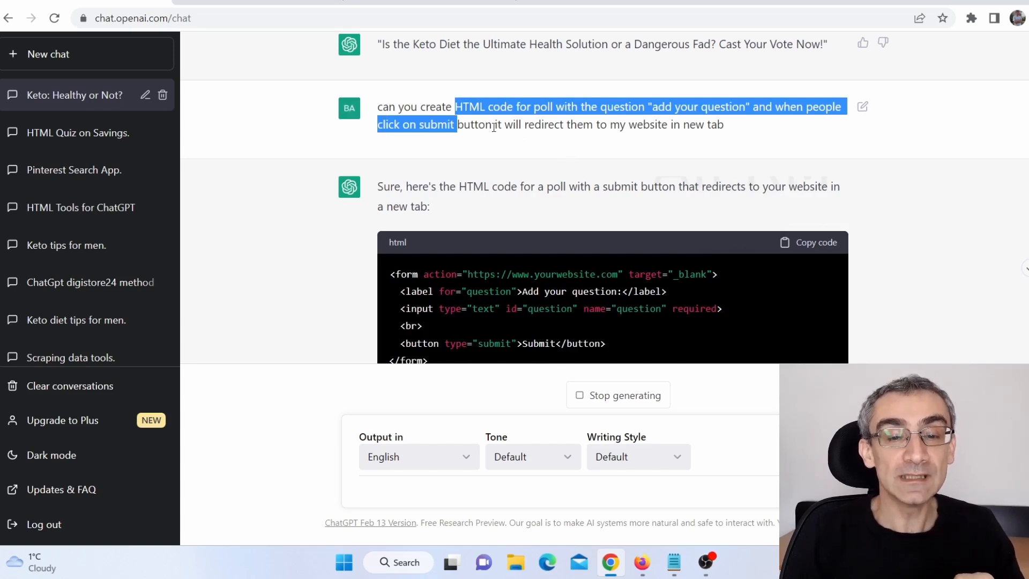
pyautogui.moveTo(410, 125); pyautogui.dragTo(718, 124)
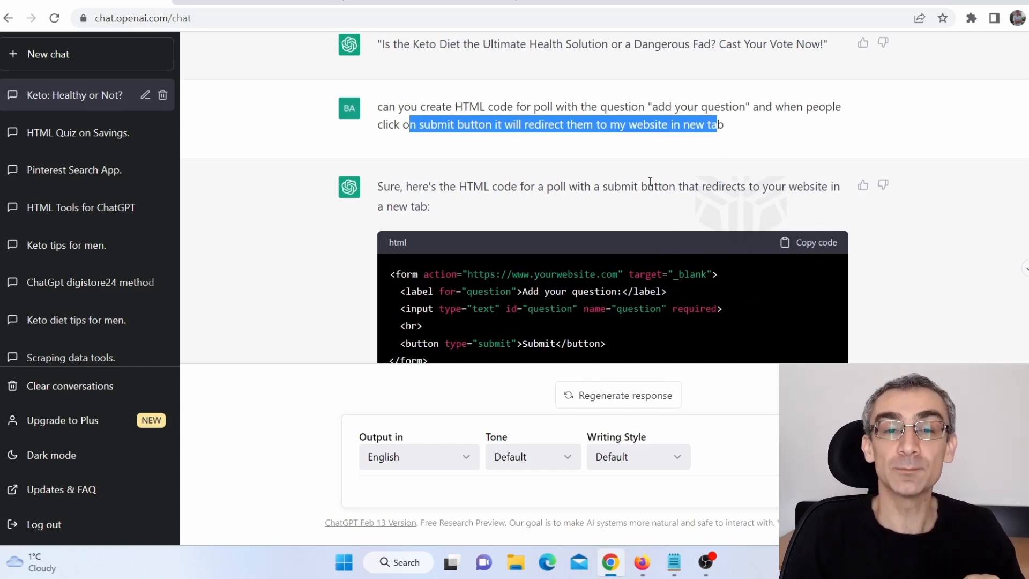
# Step: Switch to the Digistore24 marketplace and look through the keto offers with their commissions and promolinks
pyautogui.click(429, 2)
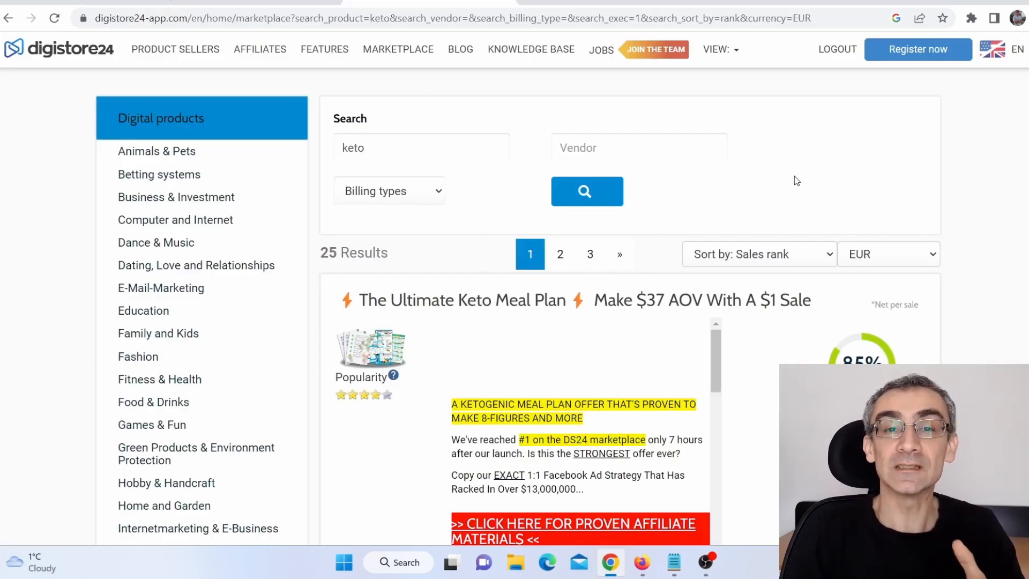
pyautogui.scroll(-15, 957, 294)
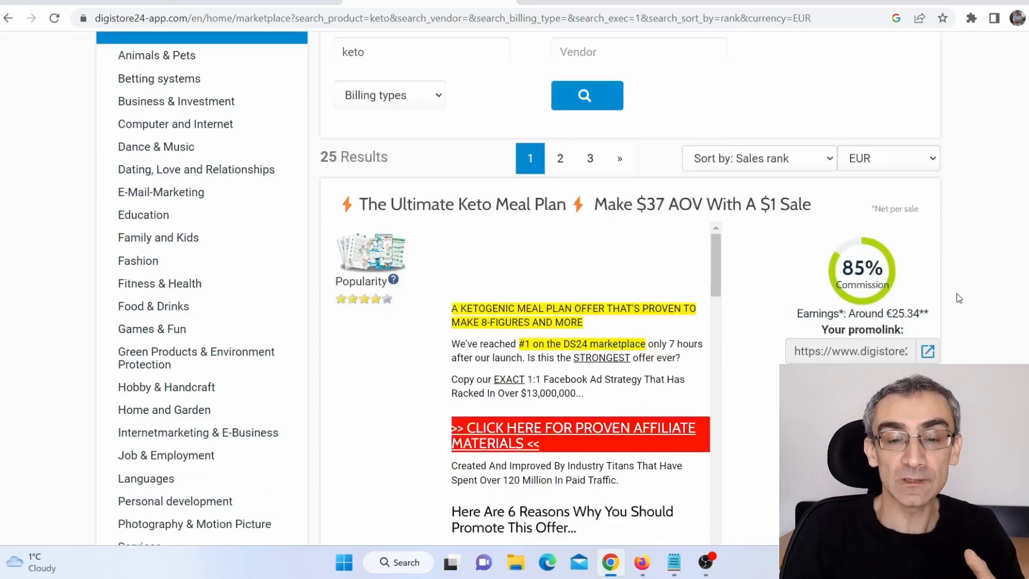
pyautogui.scroll(-15, 958, 299)
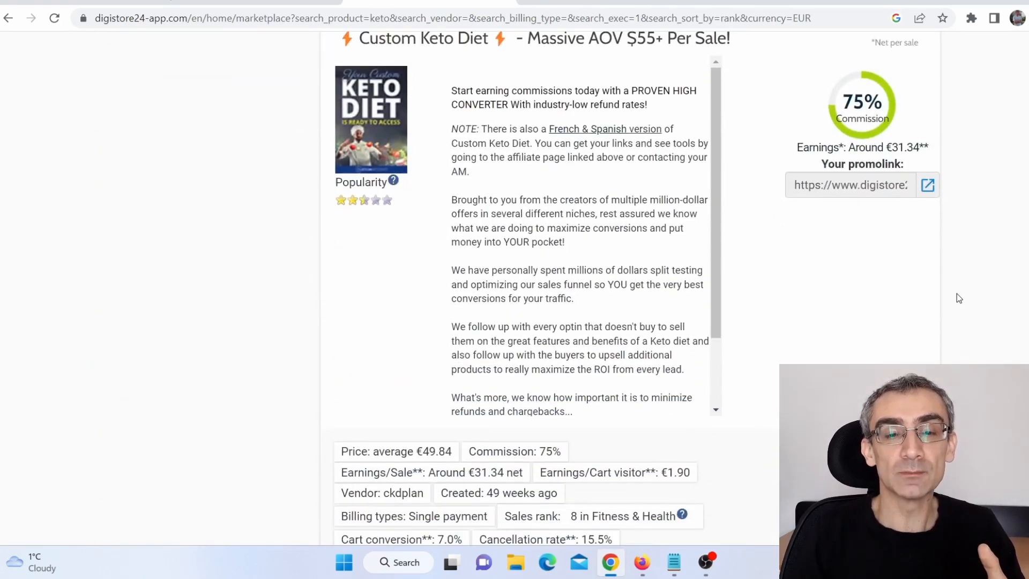
# Step: Find the Custom Keto Diet offer in the marketplace results and select its promolink
pyautogui.scroll(1, 652, 242)
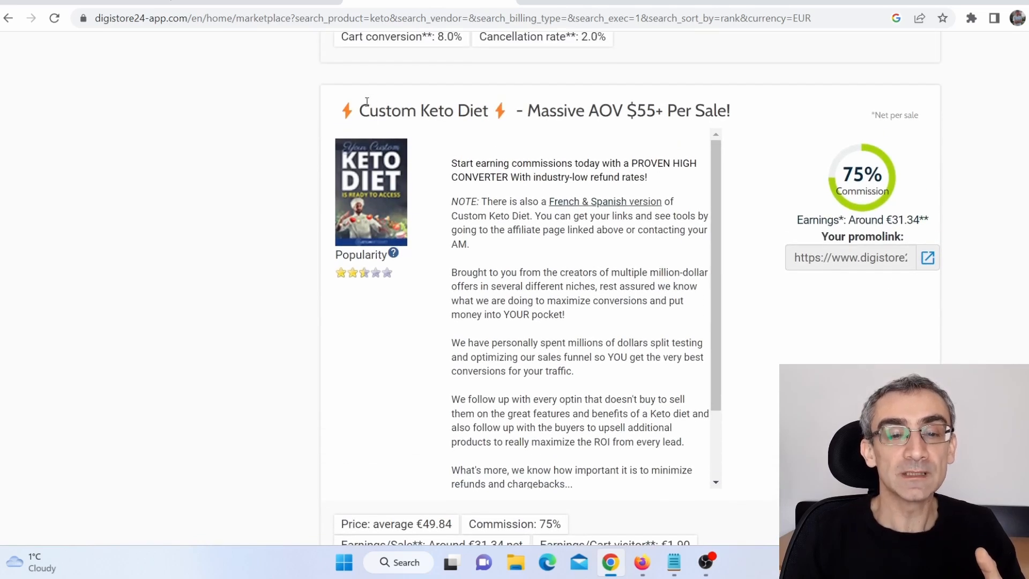
pyautogui.moveTo(369, 101); pyautogui.dragTo(514, 109)
pyautogui.click(138, 213)
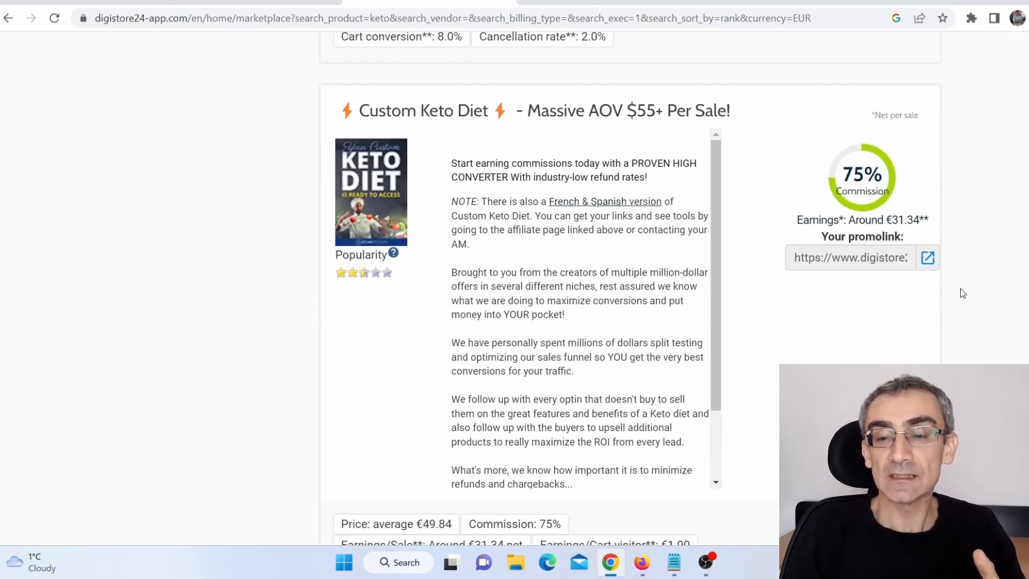
pyautogui.click(868, 259)
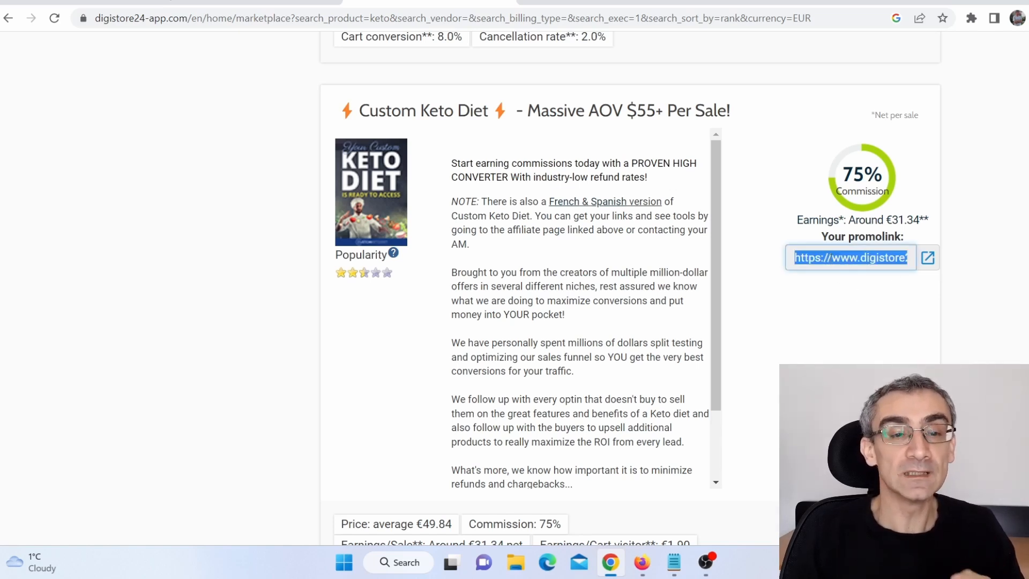
# Step: Copy the poll's HTML code from ChatGPT's reply and paste it below the prompts in Notepad
pyautogui.click(257, 2)
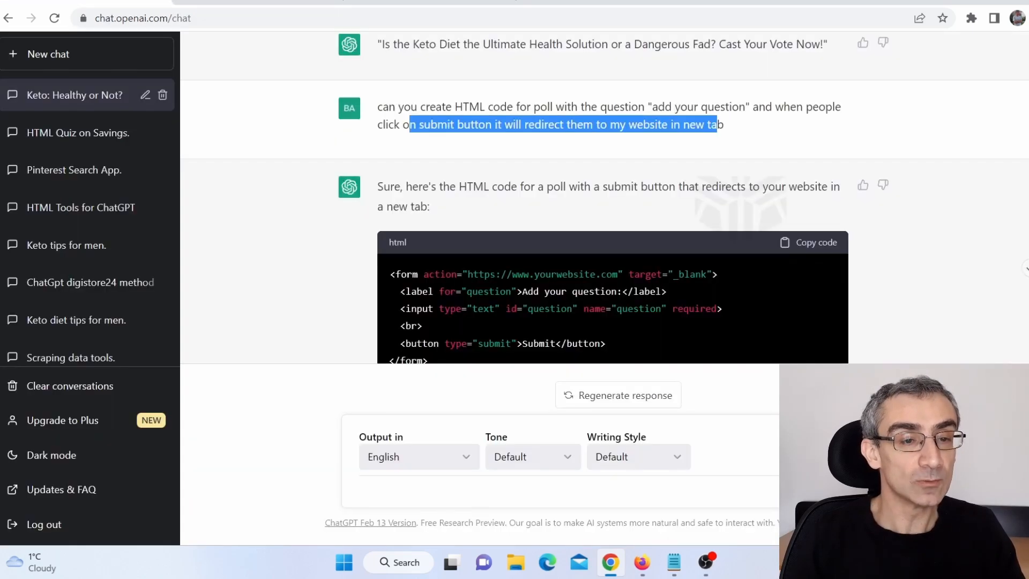
pyautogui.scroll(-4, 768, 209)
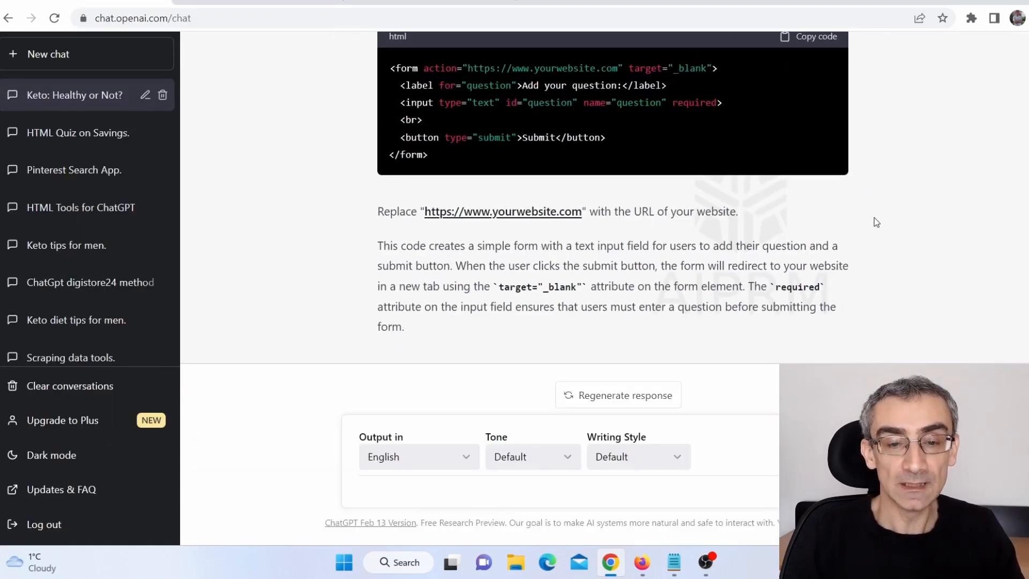
pyautogui.scroll(1, 874, 218)
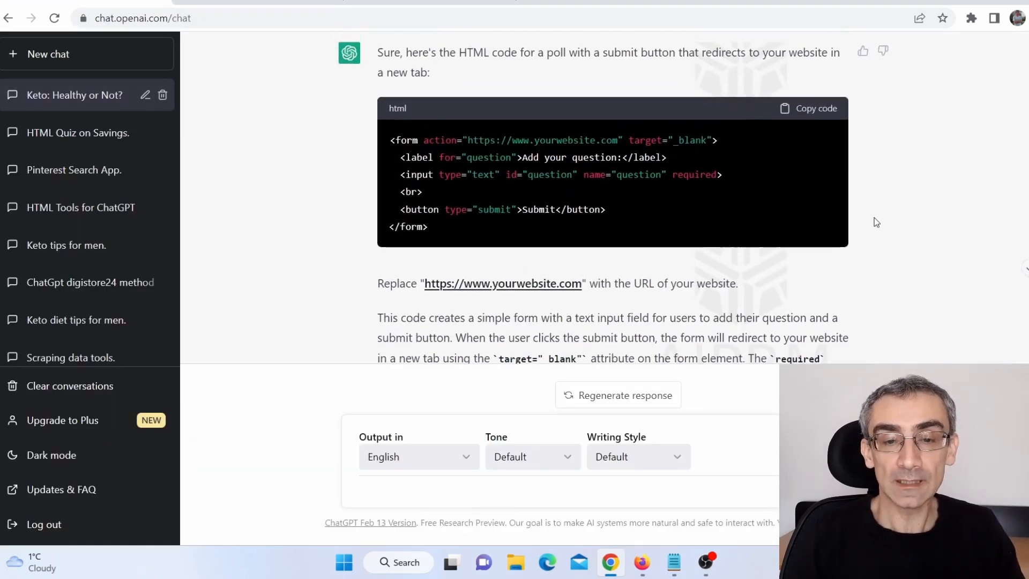
pyautogui.click(819, 111)
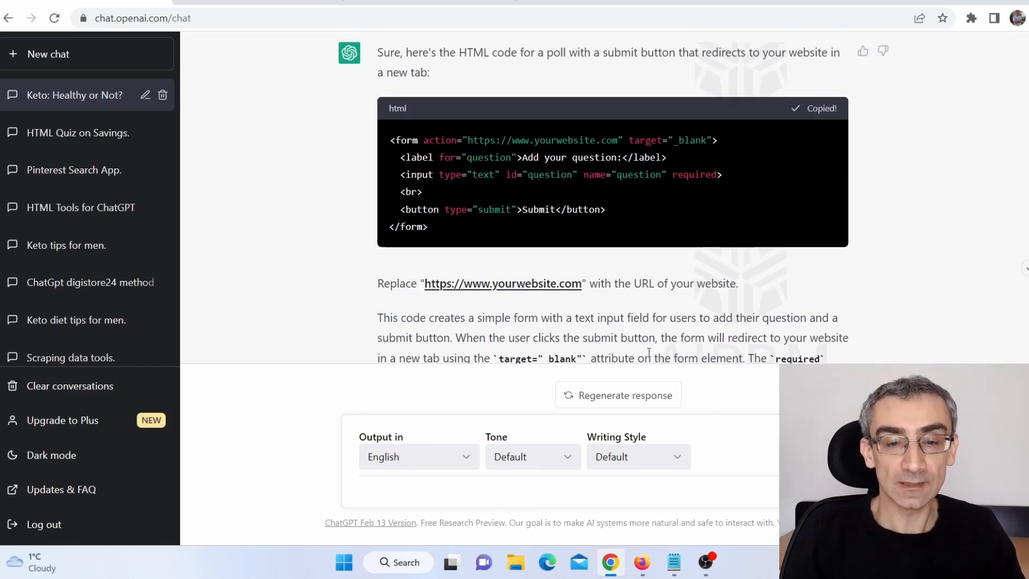
pyautogui.click(673, 562)
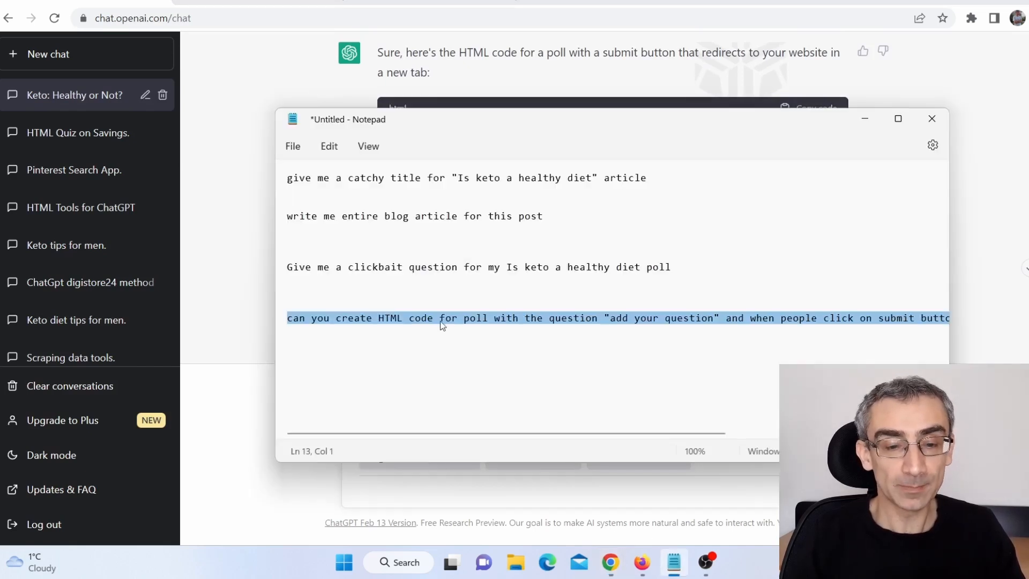
pyautogui.click(496, 382)
pyautogui.press('Return')
pyautogui.hotkey('ctrl', 'v')
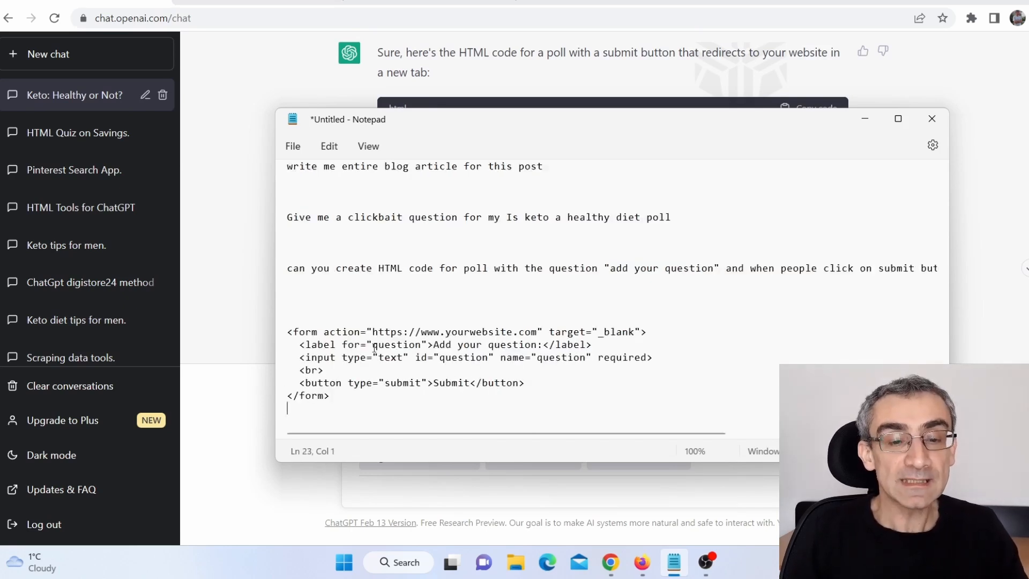
pyautogui.moveTo(423, 336); pyautogui.dragTo(287, 332)
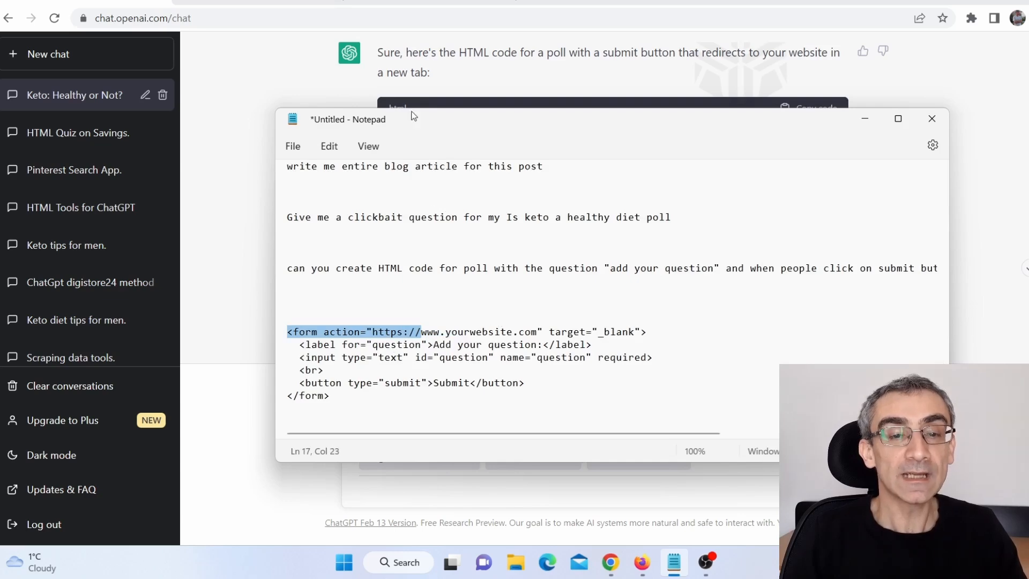
pyautogui.hotkey('alt', 'Tab')
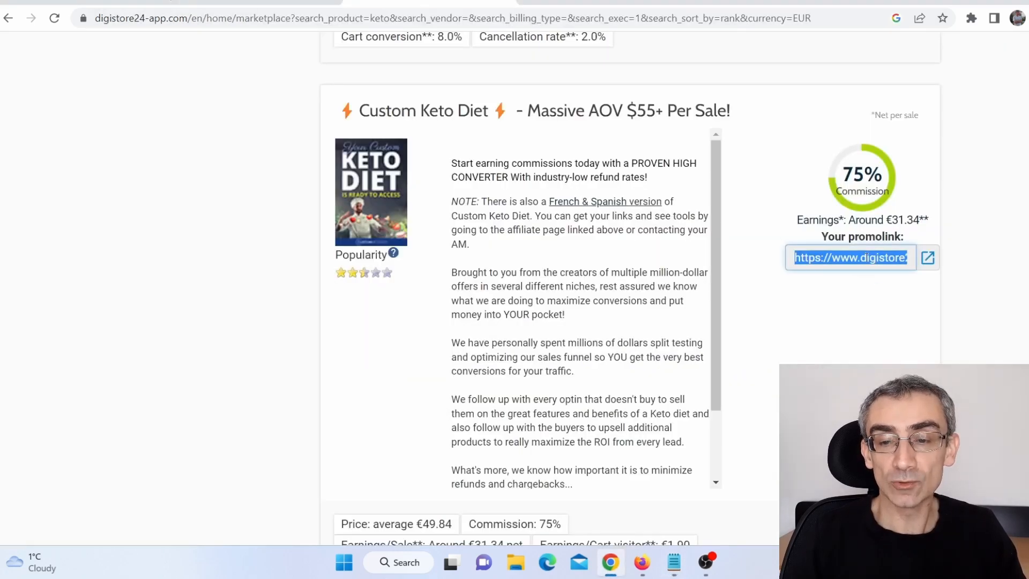
pyautogui.rightClick(866, 258)
pyautogui.click(664, 272)
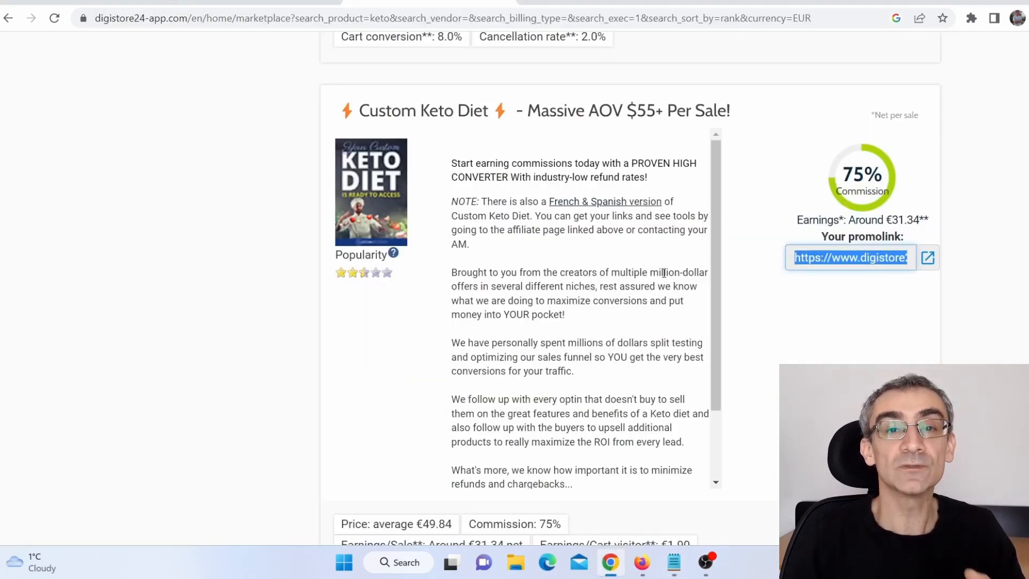
pyautogui.click(674, 561)
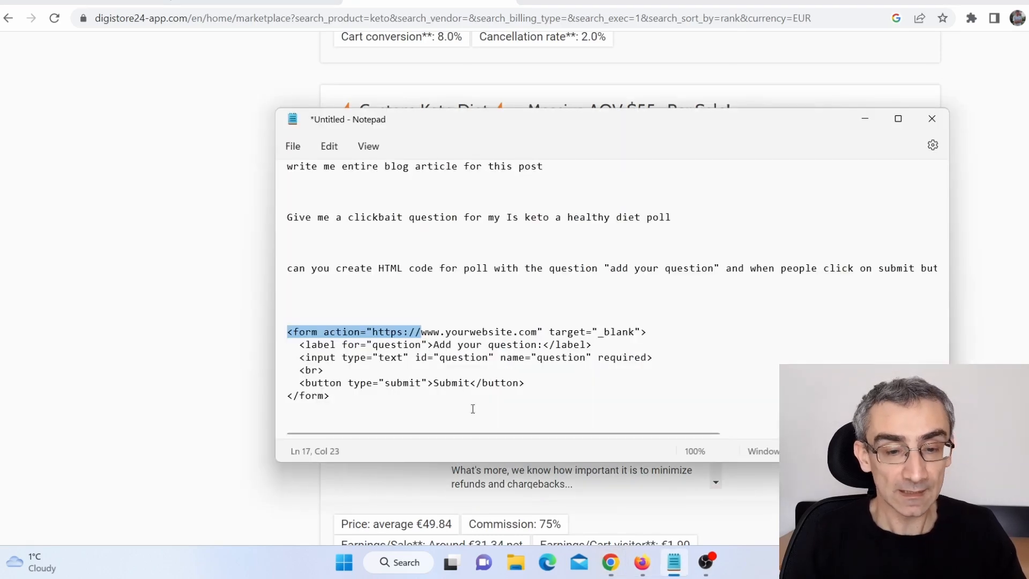
pyautogui.click(451, 357)
pyautogui.moveTo(373, 332); pyautogui.dragTo(538, 336)
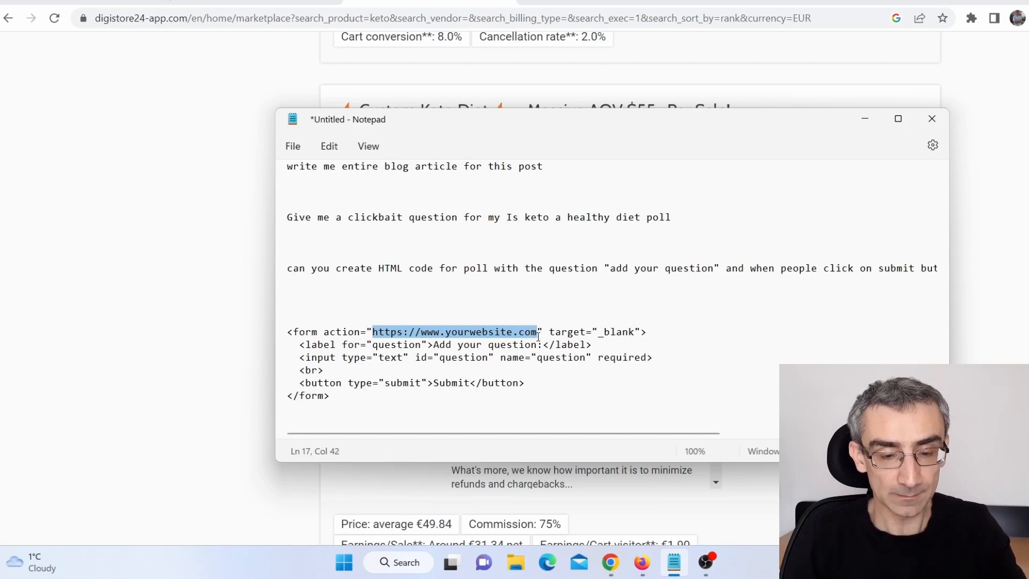
pyautogui.hotkey('ctrl', 'v')
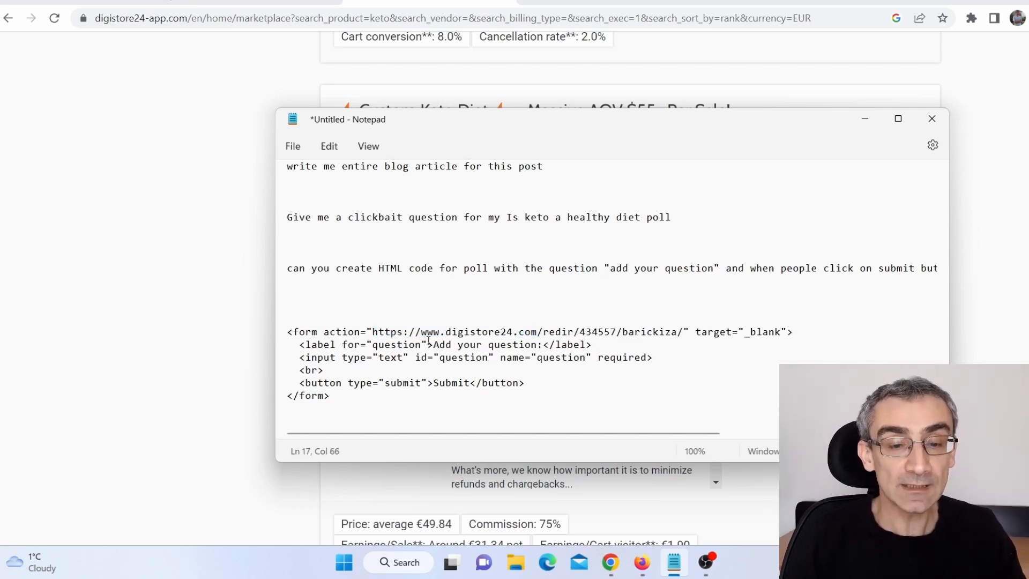
# Step: Replace "Add your question:" in the Notepad code with ChatGPT's question "Is the Keto Diet the Ultimate Health Solution or a Dangerous Fad? Cast Your Vote Now!"
pyautogui.moveTo(434, 344); pyautogui.dragTo(536, 359)
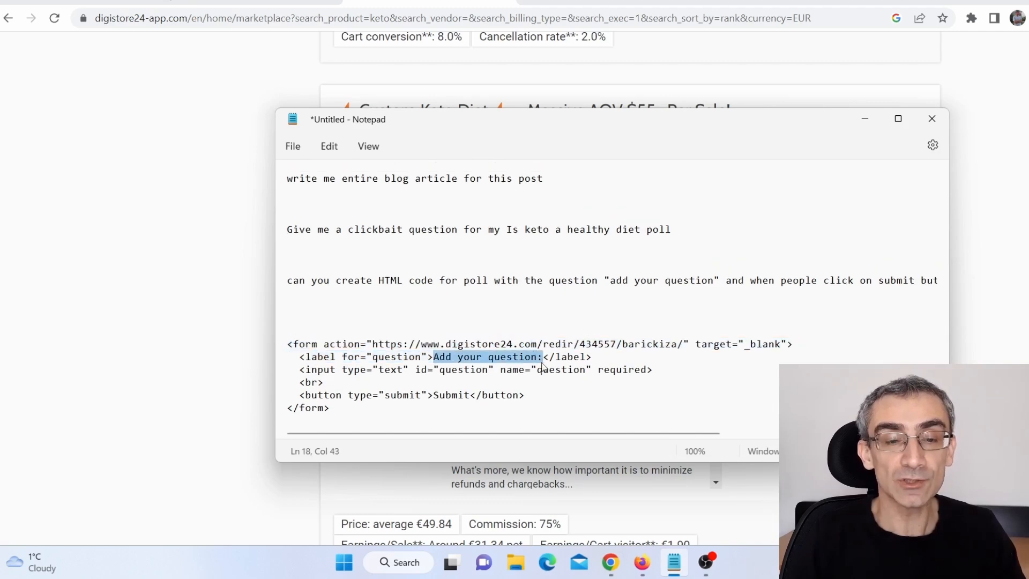
pyautogui.click(107, 3)
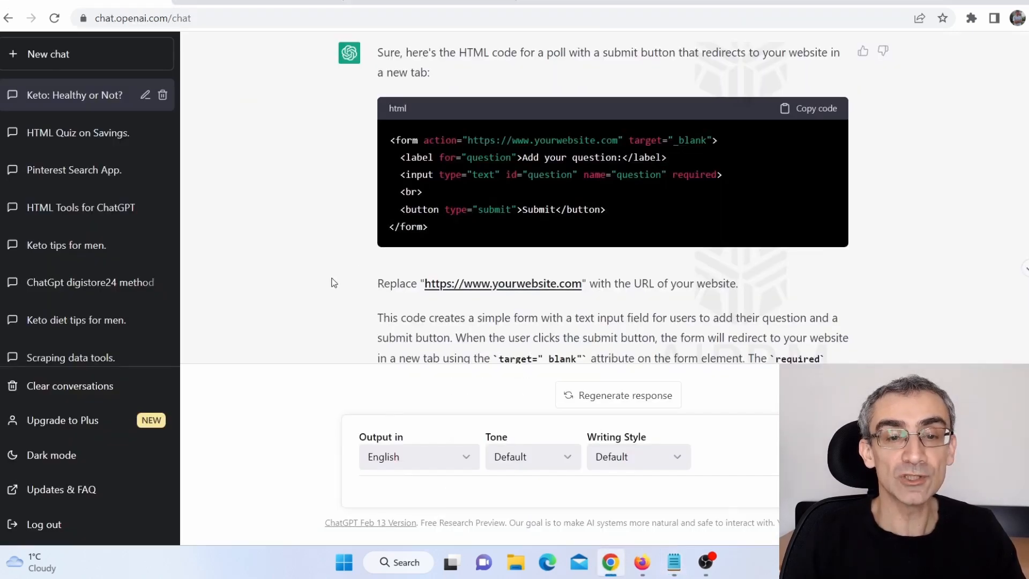
pyautogui.scroll(4, 336, 281)
pyautogui.click(474, 190)
pyautogui.moveTo(381, 126); pyautogui.dragTo(824, 127)
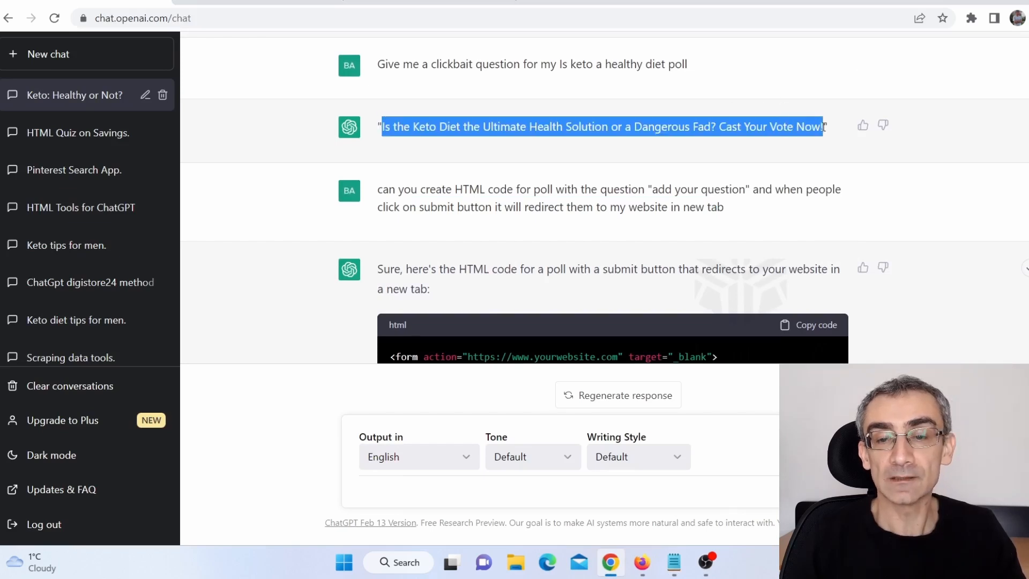
pyautogui.click(674, 561)
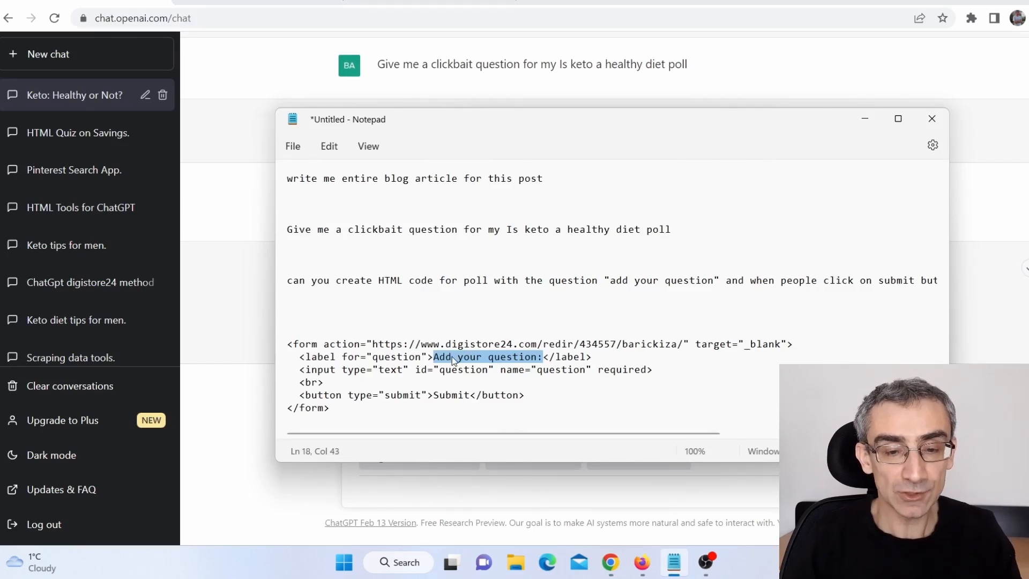
pyautogui.hotkey('ctrl', 'v')
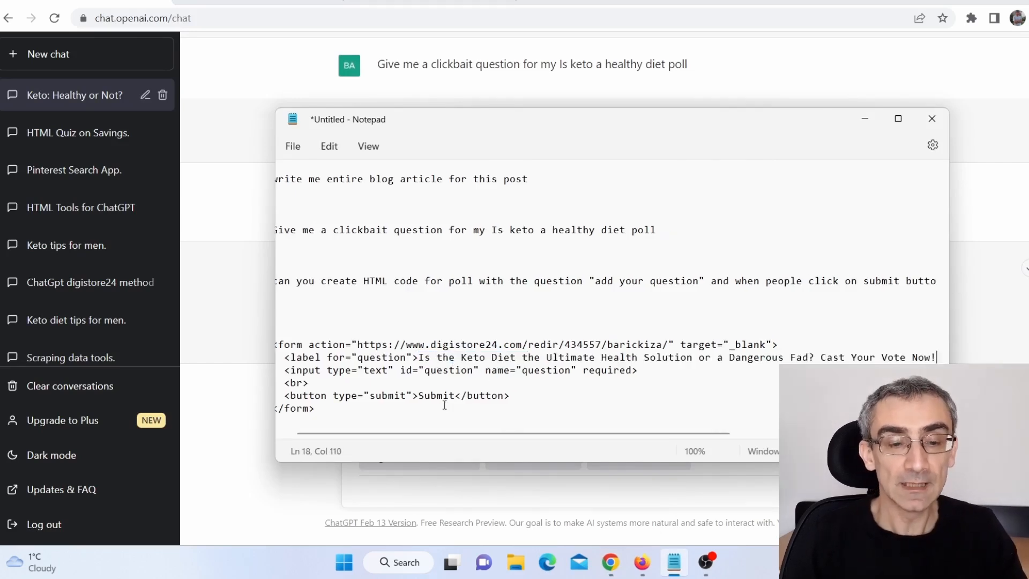
# Step: Copy the whole edited poll form code from Notepad and go to the end of the keto article in Google Sites
pyautogui.click(344, 422)
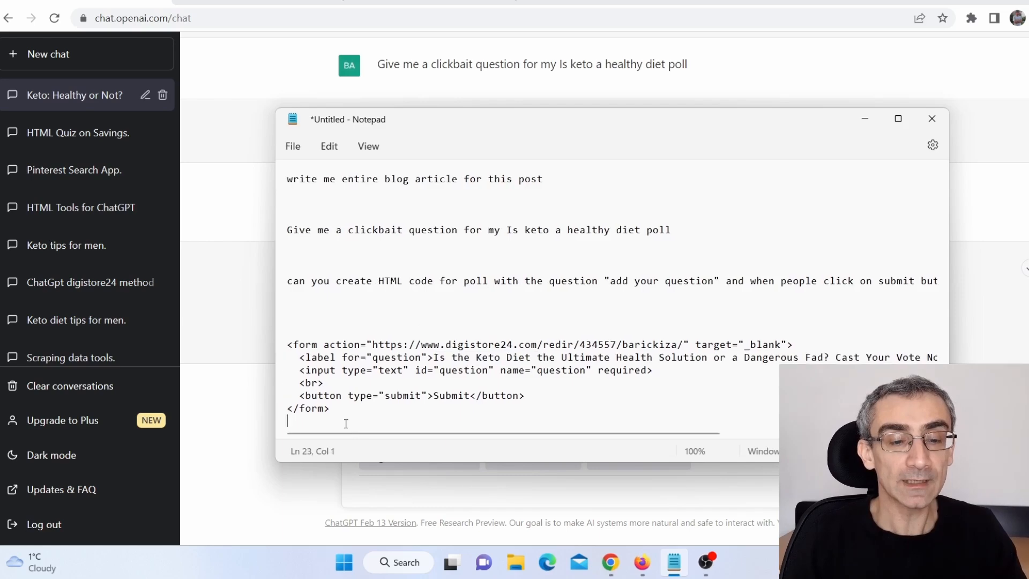
pyautogui.moveTo(301, 421); pyautogui.dragTo(265, 335)
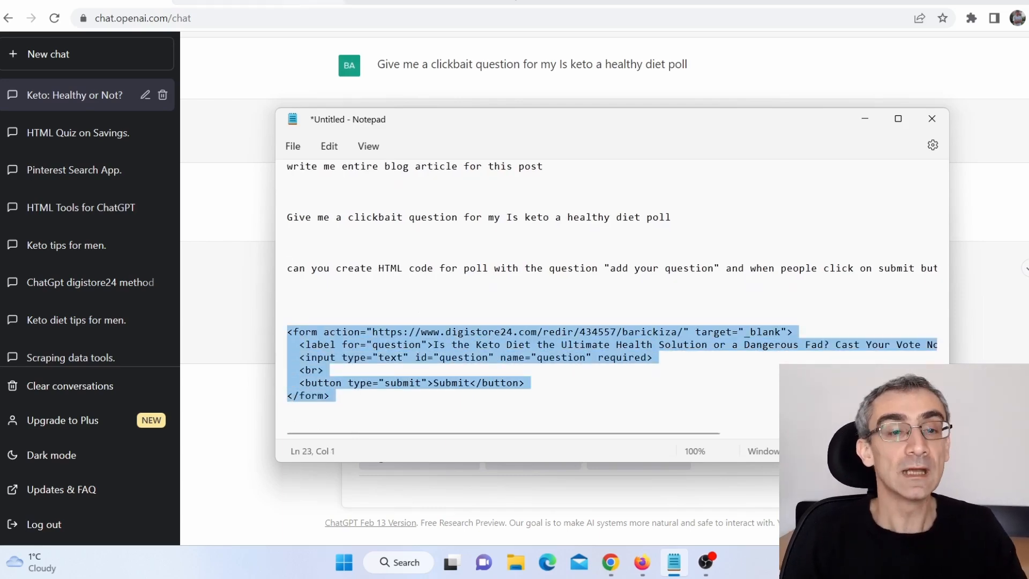
pyautogui.click(262, 3)
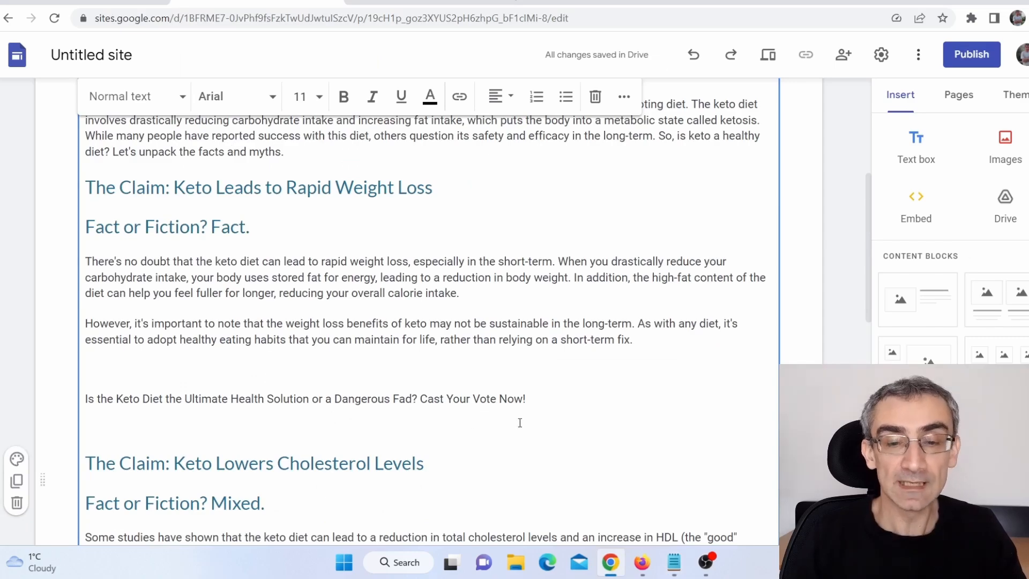
pyautogui.scroll(-10, 507, 294)
pyautogui.scroll(-3, 499, 432)
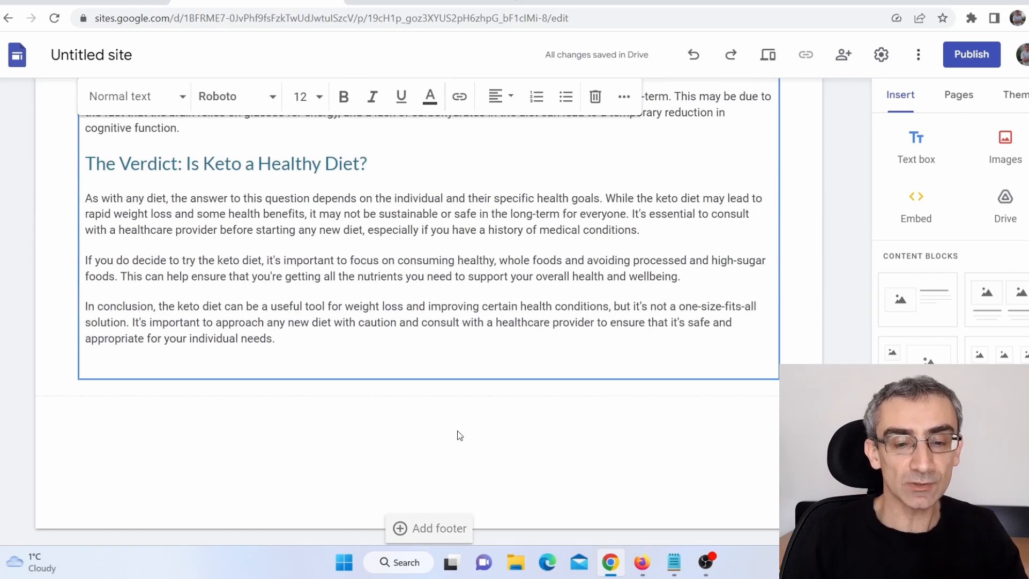
pyautogui.click(458, 433)
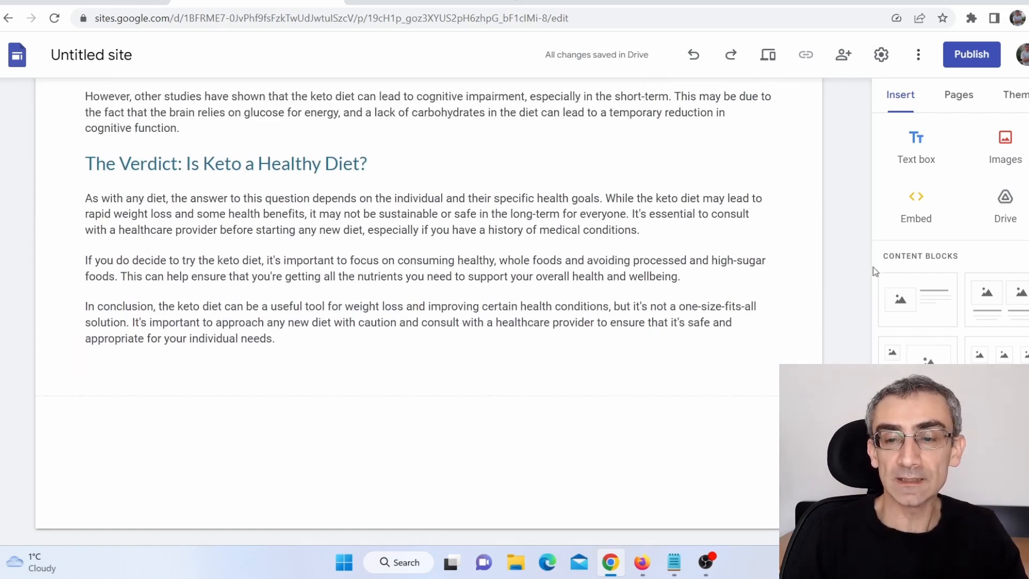
# Step: Embed the copied poll HTML as embed code below the article's conclusion
pyautogui.click(916, 212)
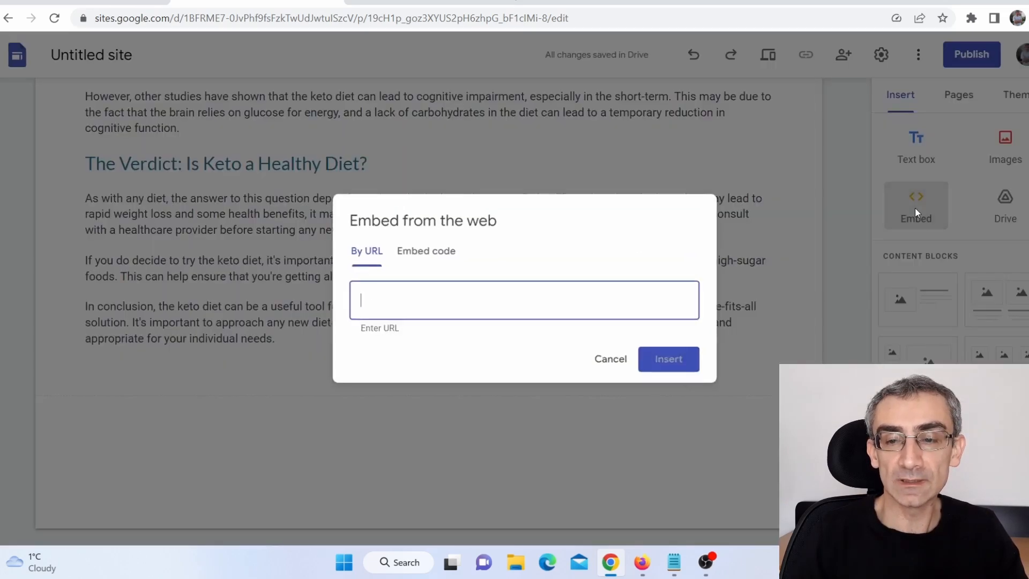
pyautogui.click(421, 248)
pyautogui.hotkey('ctrl', 'v')
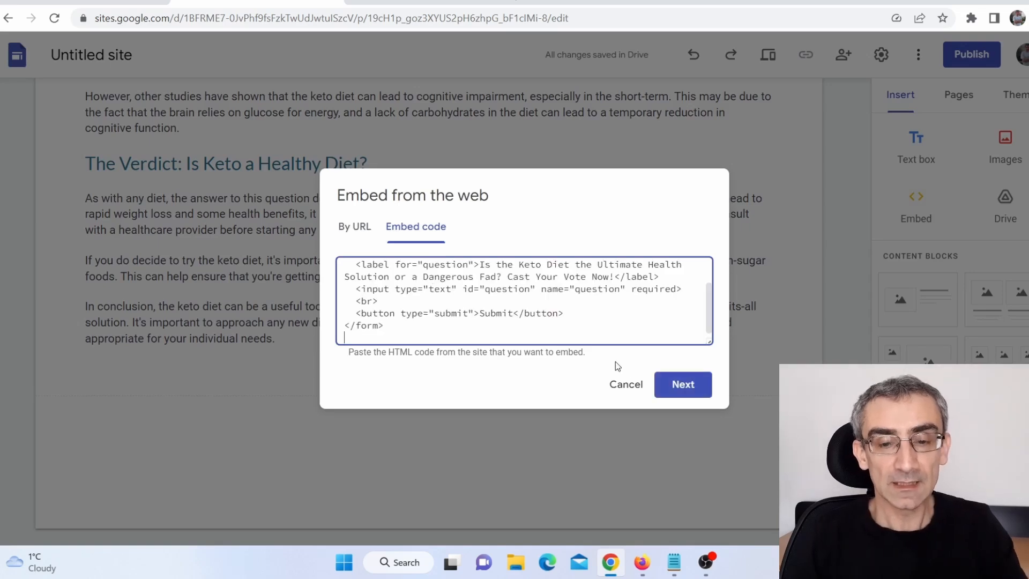
pyautogui.click(671, 392)
pyautogui.click(683, 446)
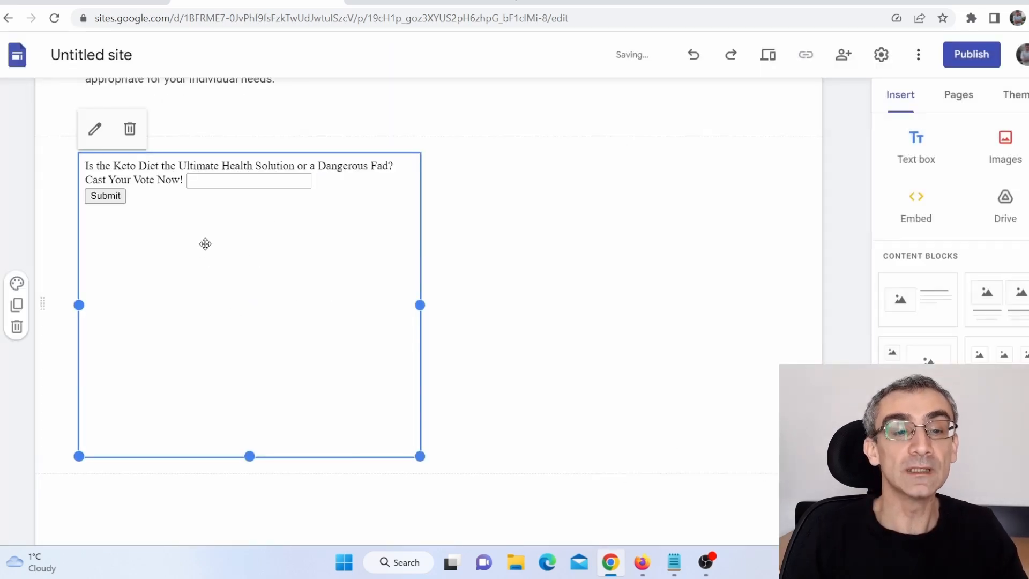
pyautogui.click(319, 228)
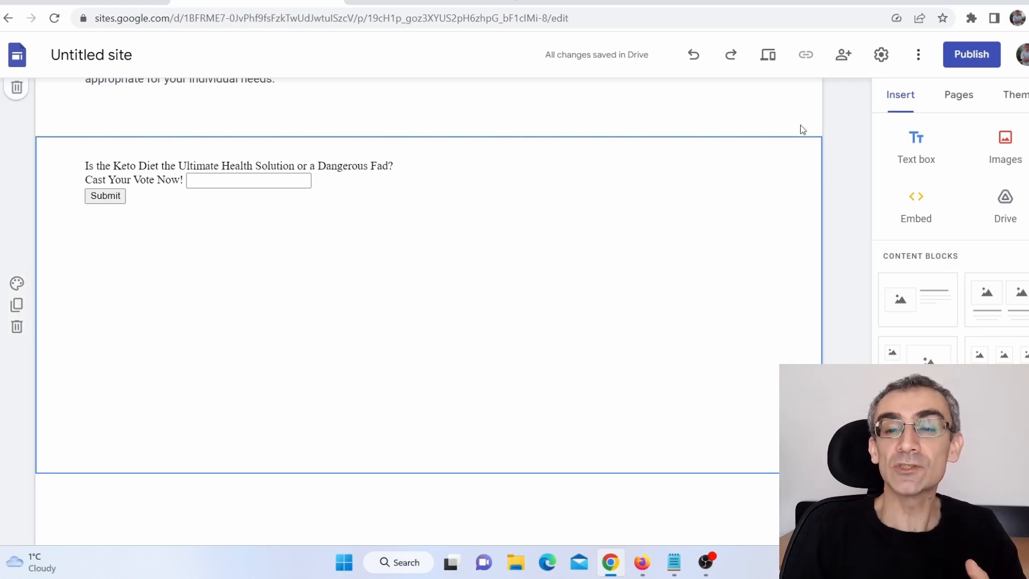
# Step: Preview the site, submit the embedded poll with the answer "yes", and check the affiliate parameter in the redirected page's address
pyautogui.click(769, 63)
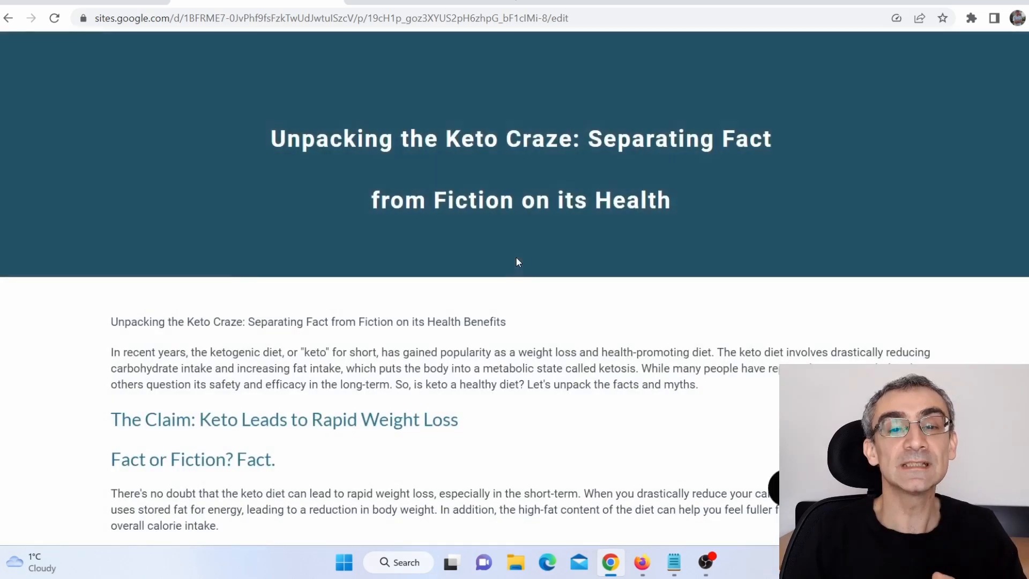
pyautogui.scroll(-18, 502, 275)
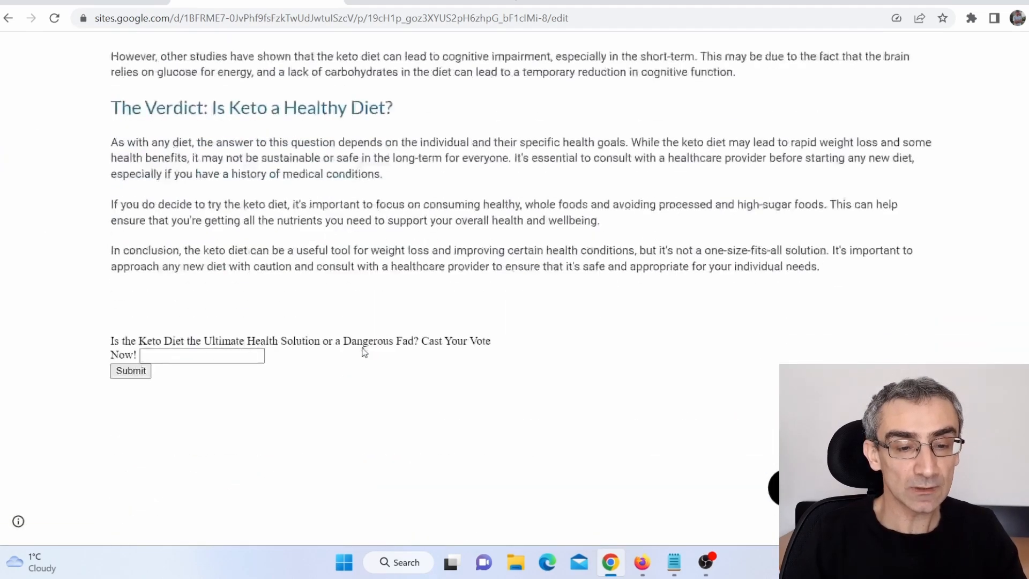
pyautogui.click(225, 278)
pyautogui.write('yws')
pyautogui.doubleClick(150, 284)
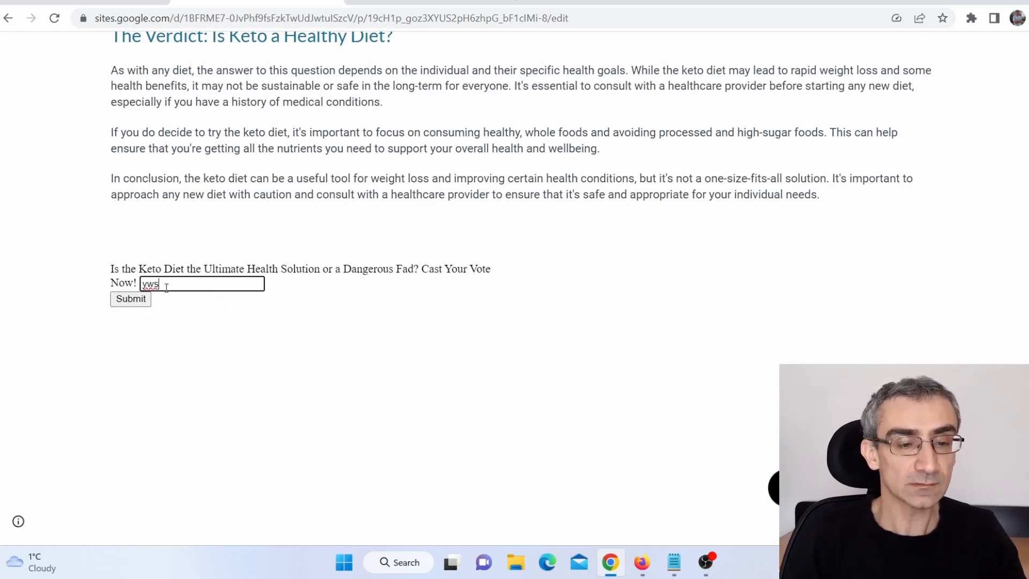
pyautogui.write('y')
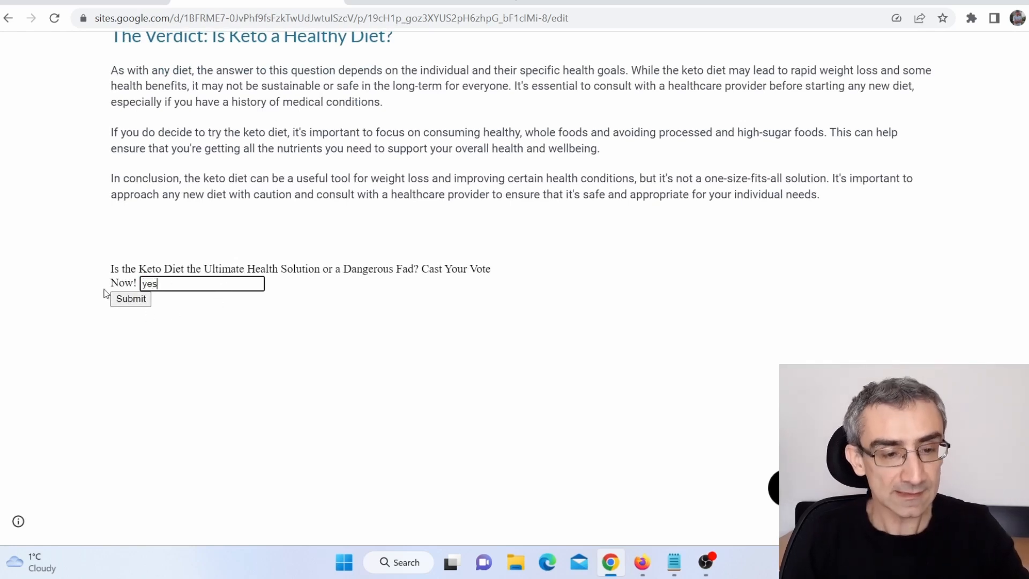
pyautogui.click(136, 301)
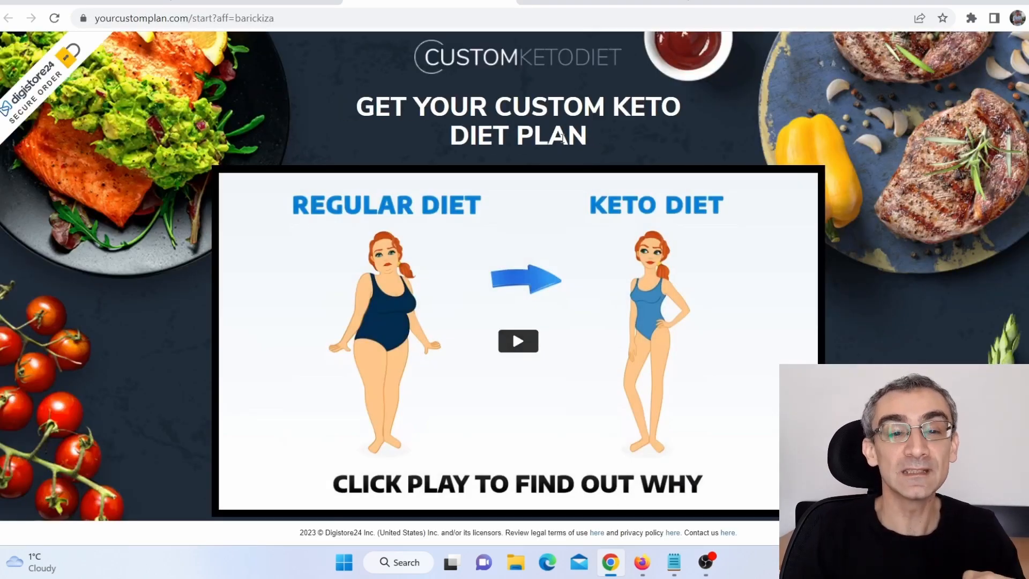
pyautogui.moveTo(277, 22); pyautogui.dragTo(214, 18)
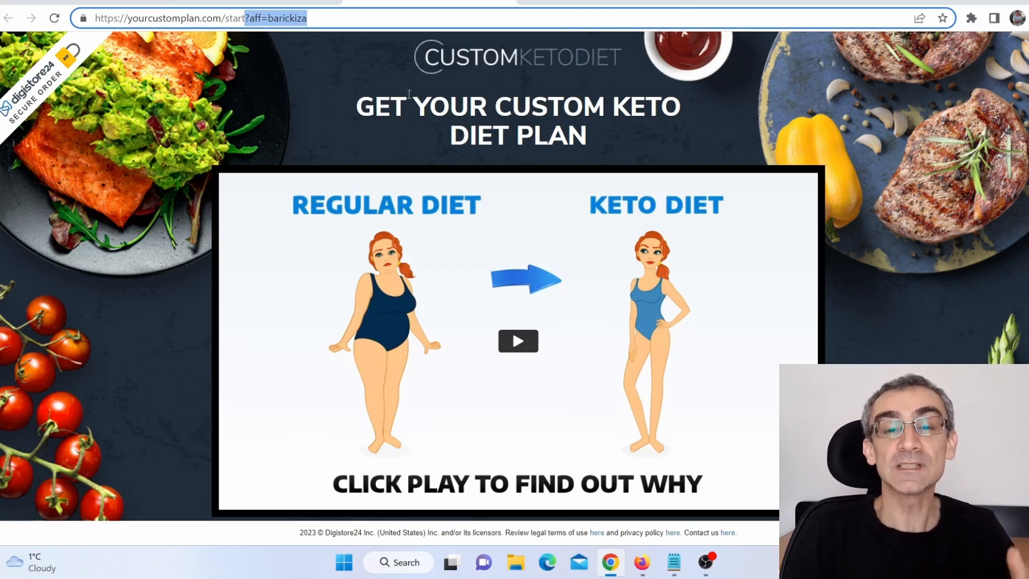
# Step: Review the rest of the Custom Keto Diet sales page and check the offer's earnings per sale in the Digistore24 marketplace
pyautogui.scroll(-7, 628, 198)
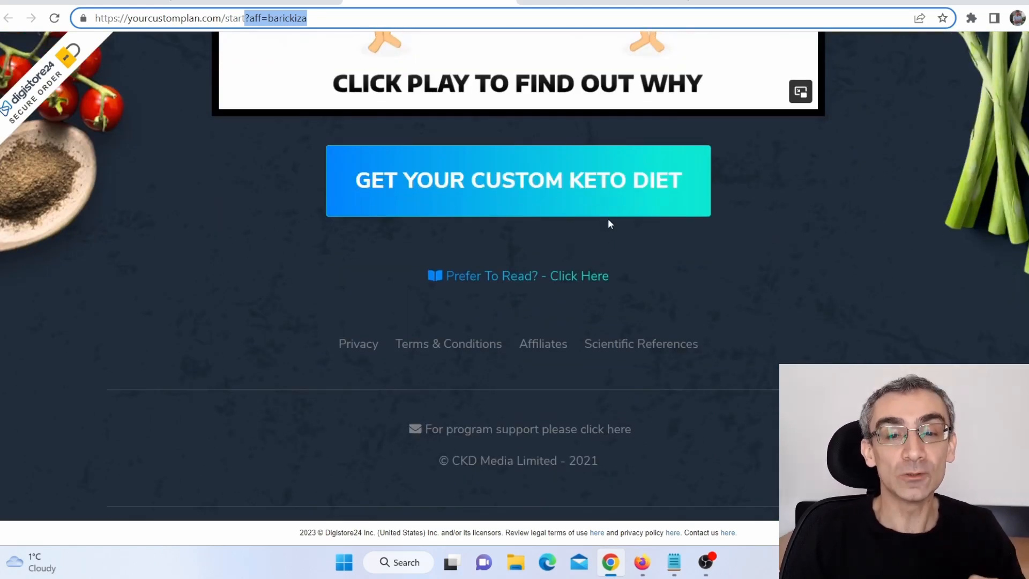
pyautogui.click(601, 2)
pyautogui.moveTo(891, 220); pyautogui.dragTo(926, 232)
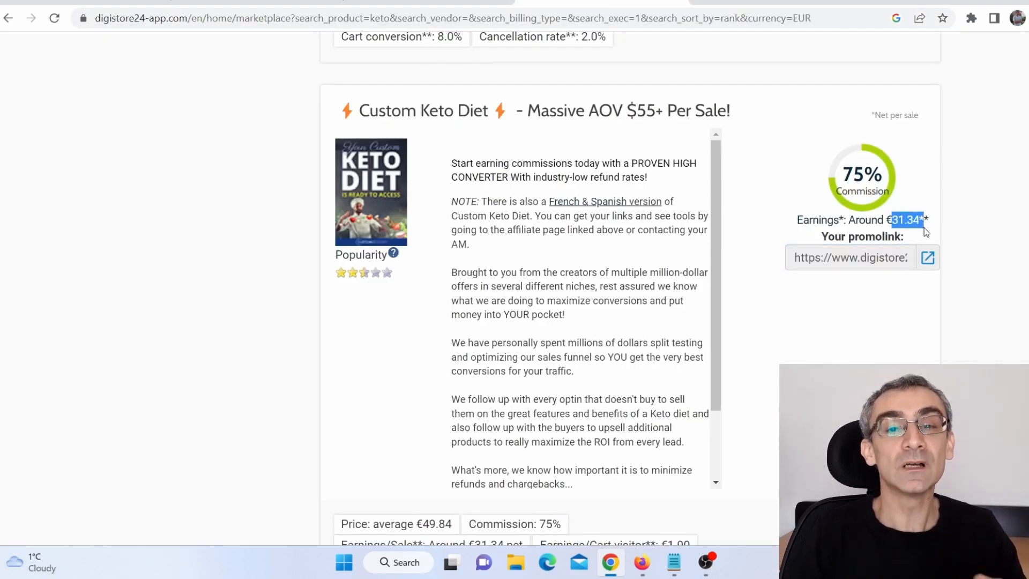
# Step: Set the Digistore24 marketplace currency to USD and check the Custom Keto Diet offer's dollar earnings per sale
pyautogui.scroll(5, 941, 238)
pyautogui.scroll(15, 941, 237)
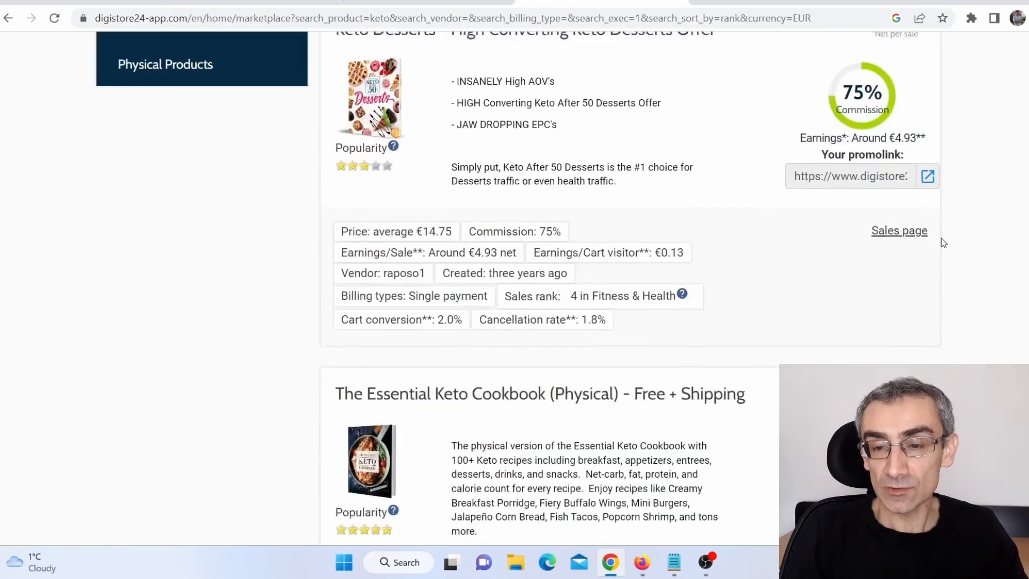
pyautogui.click(904, 193)
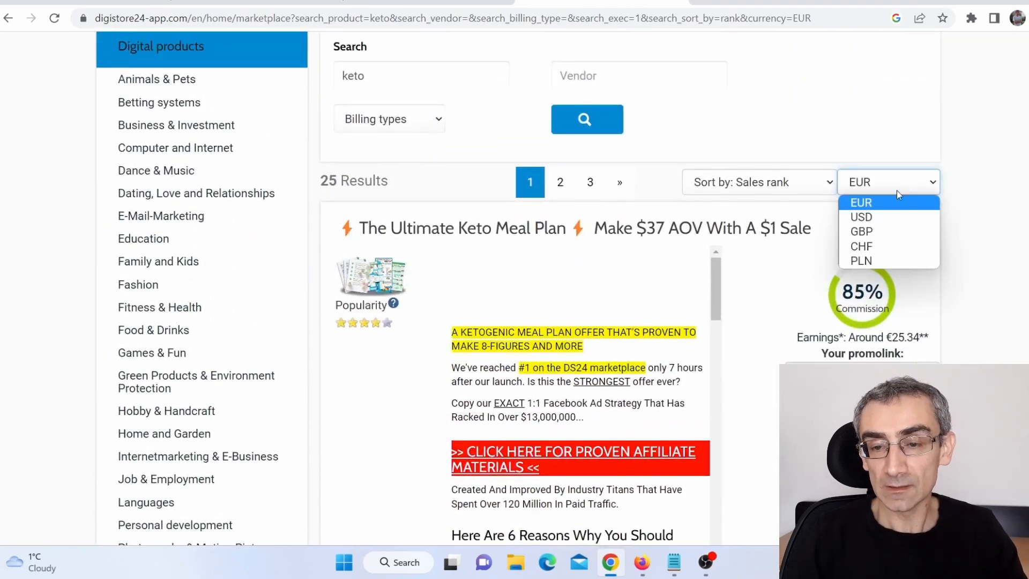
pyautogui.click(892, 214)
pyautogui.scroll(-15, 945, 312)
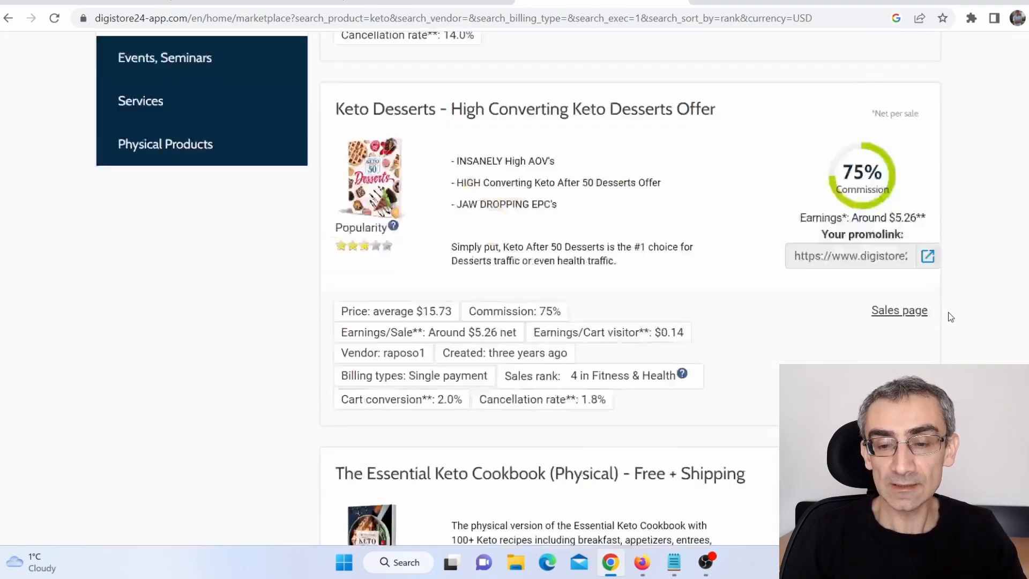
pyautogui.scroll(-5, 950, 315)
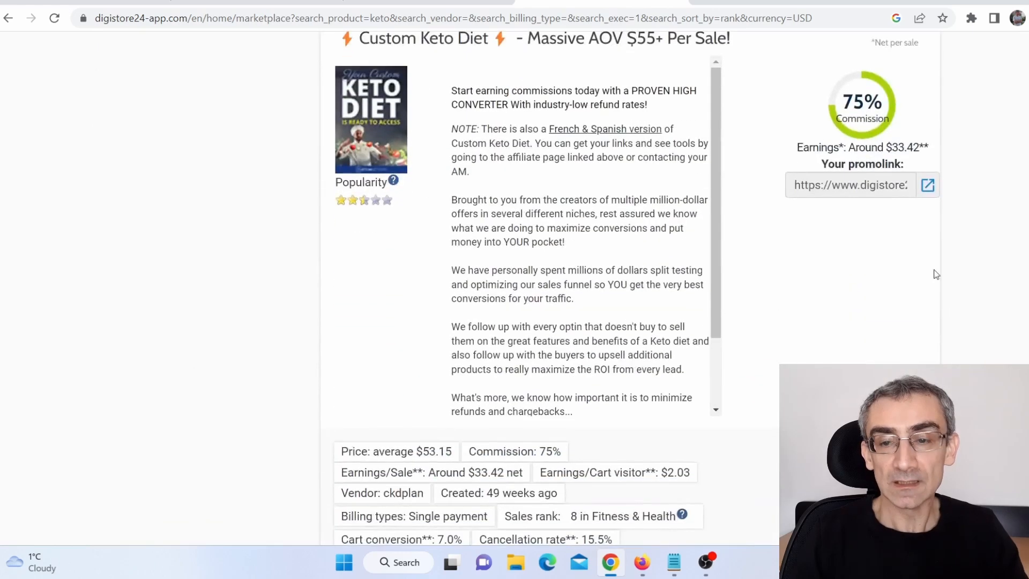
pyautogui.moveTo(891, 147); pyautogui.dragTo(935, 149)
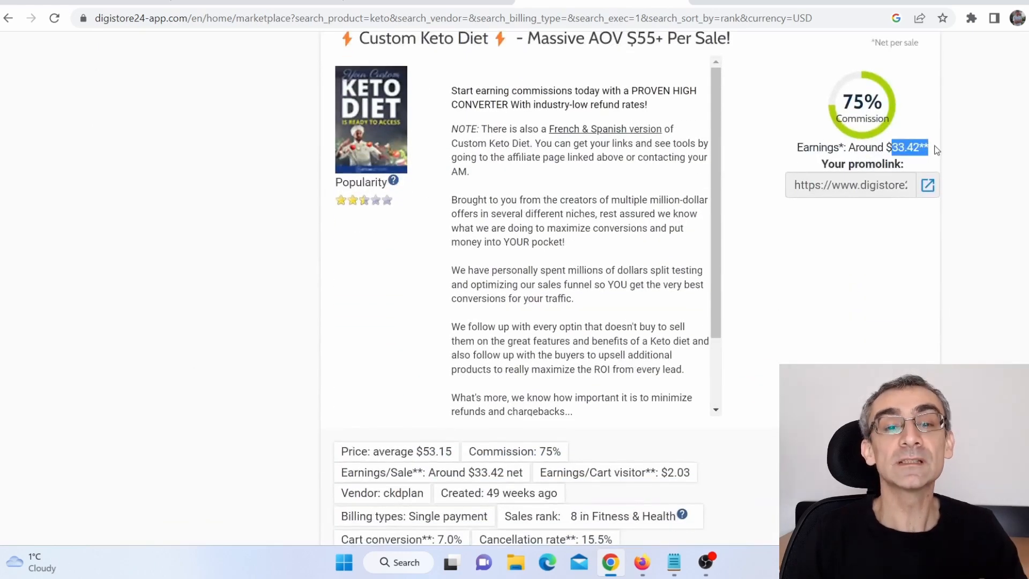
# Step: Revisit the Custom Keto Diet sales page and review the poll and keto article in the Google Sites preview
pyautogui.click(429, 2)
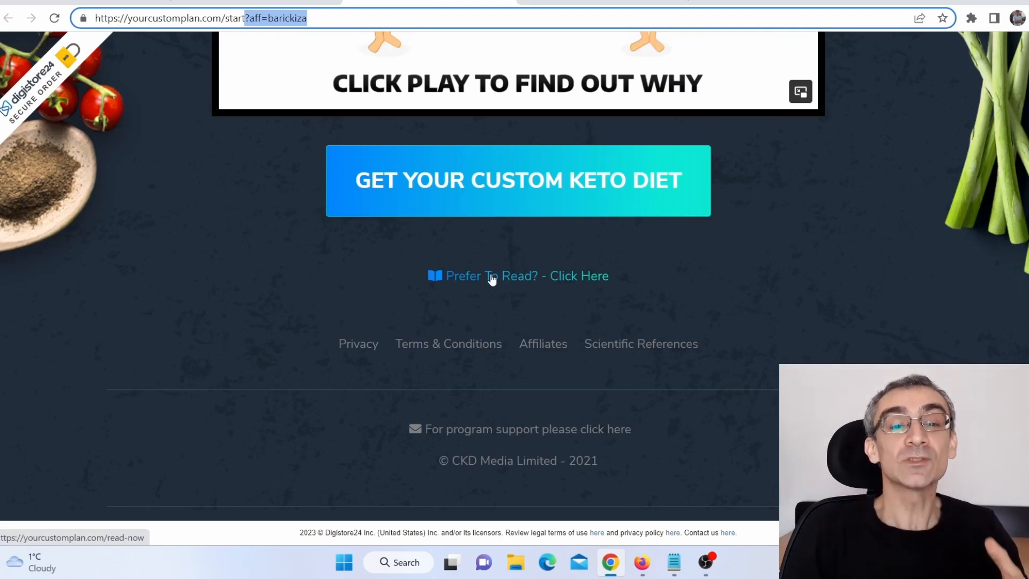
pyautogui.click(252, 3)
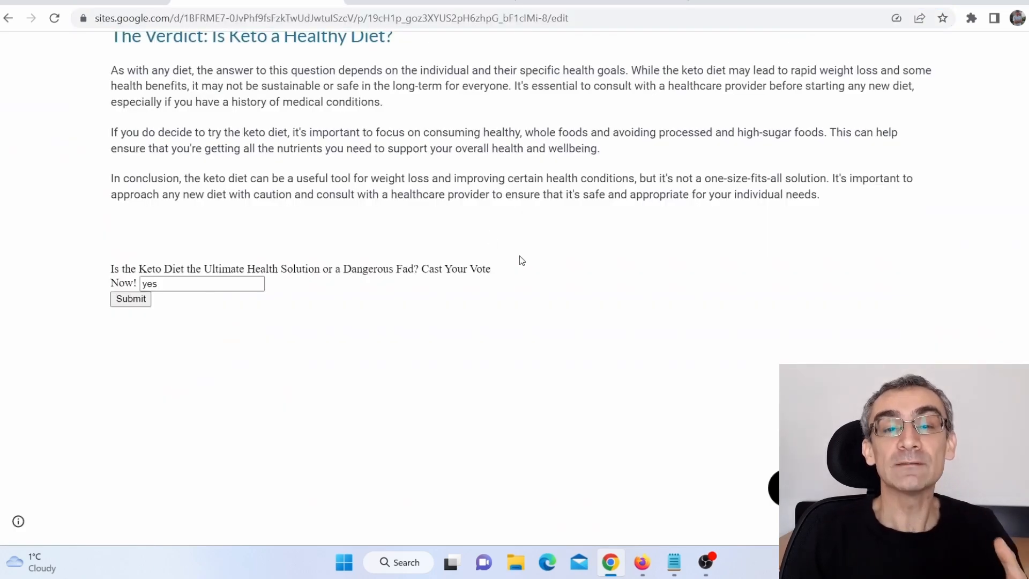
pyautogui.scroll(6, 568, 292)
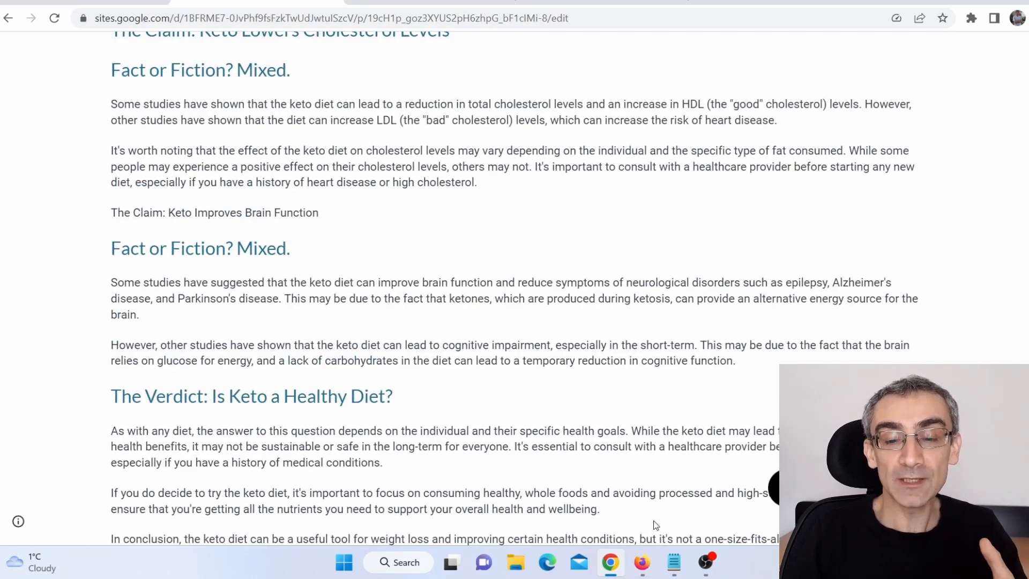
# Step: Switch to Firefox and look through the traffic sources Quora, Facebook keto diet groups, Pinterest and Find A Forum
pyautogui.click(642, 562)
pyautogui.click(327, 6)
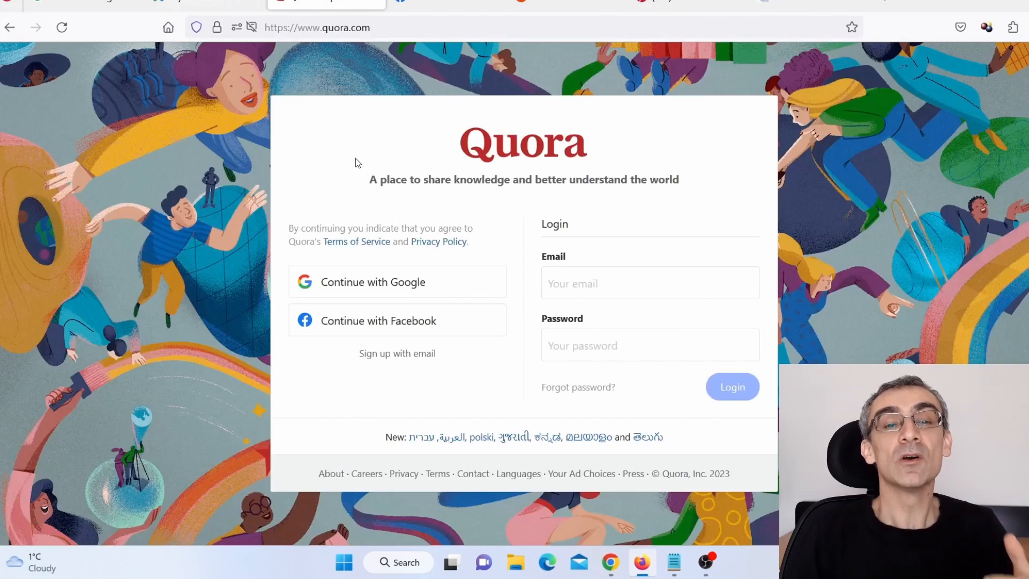
pyautogui.click(434, 4)
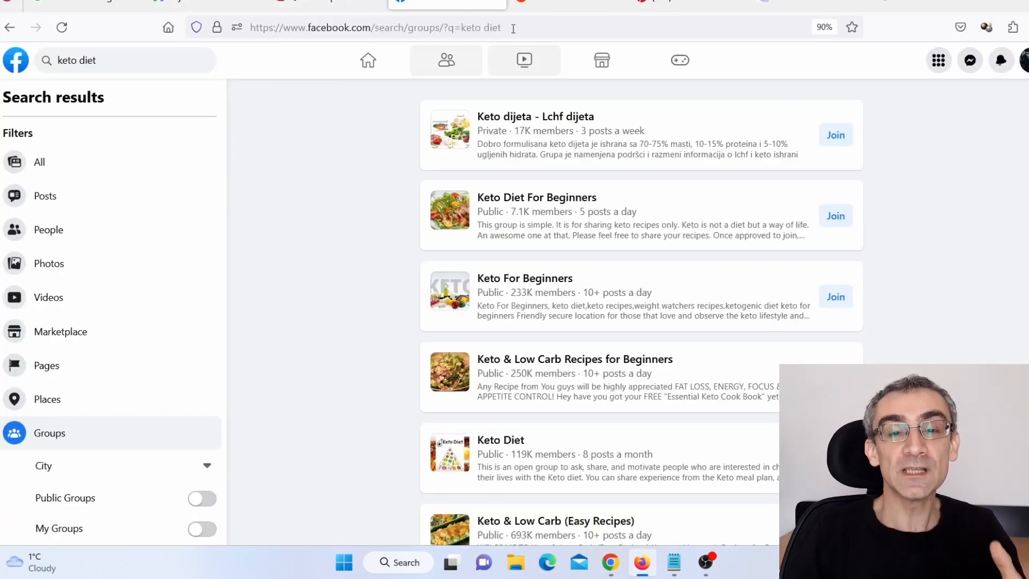
pyautogui.hotkey('ctrl', 'Tab')
pyautogui.hotkey('ctrl', 'Tab')
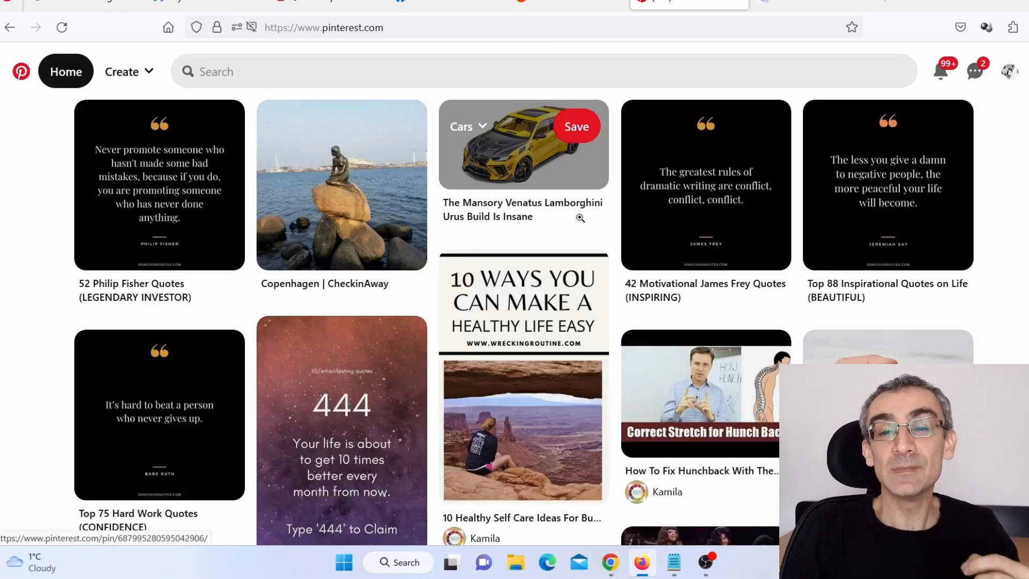
pyautogui.hotkey('ctrl', 'Tab')
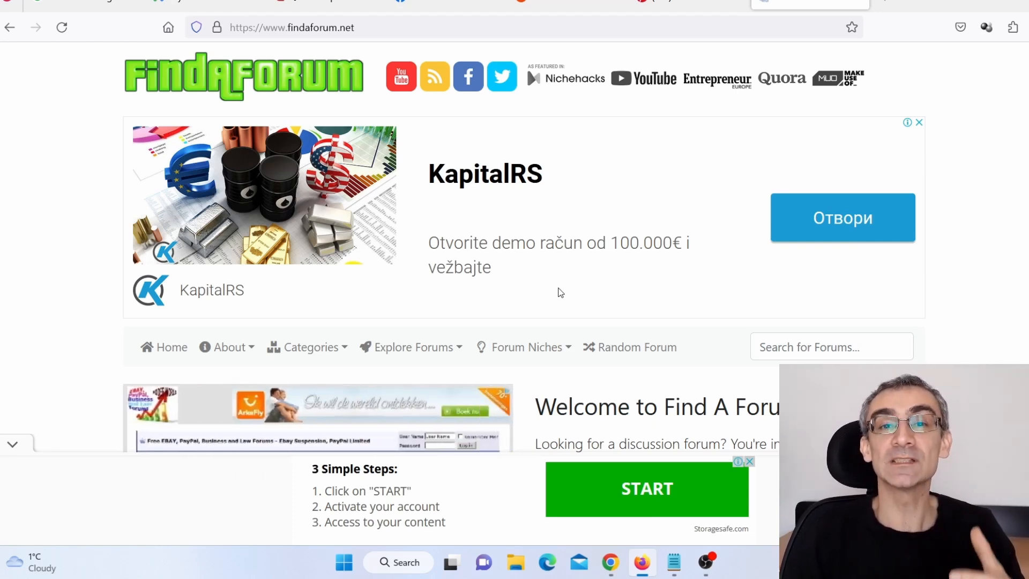
# Step: Check the competition for "is keto a healthy diet" in Keyword Planner and read Google's People also ask answer to that question
pyautogui.click(206, 5)
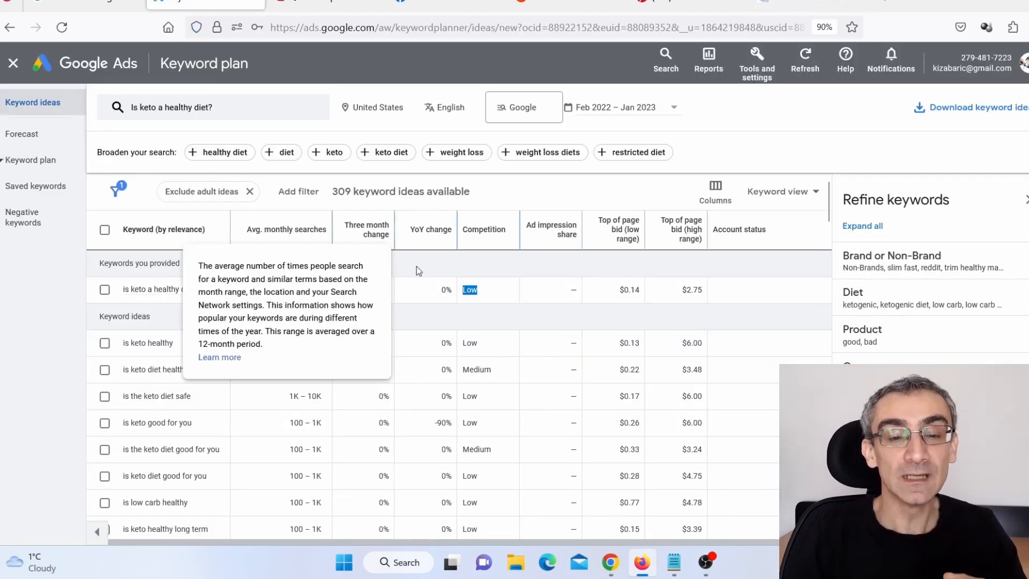
pyautogui.doubleClick(470, 290)
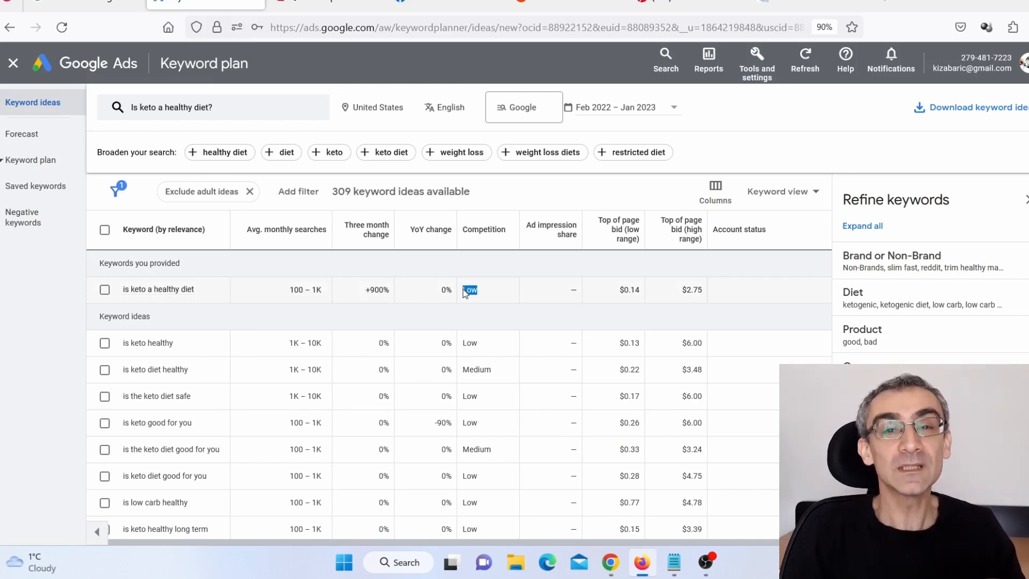
pyautogui.click(75, 2)
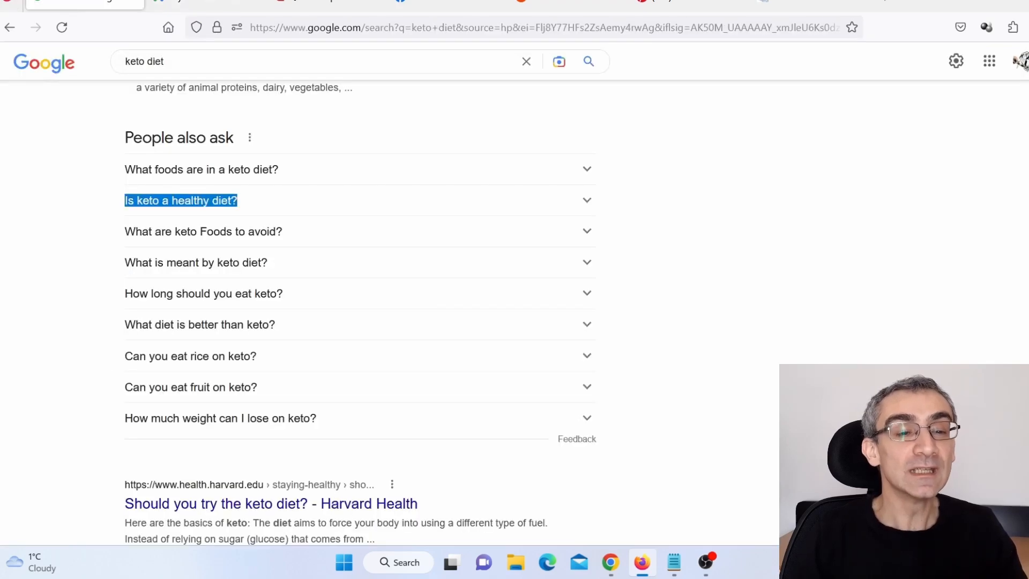
pyautogui.click(166, 202)
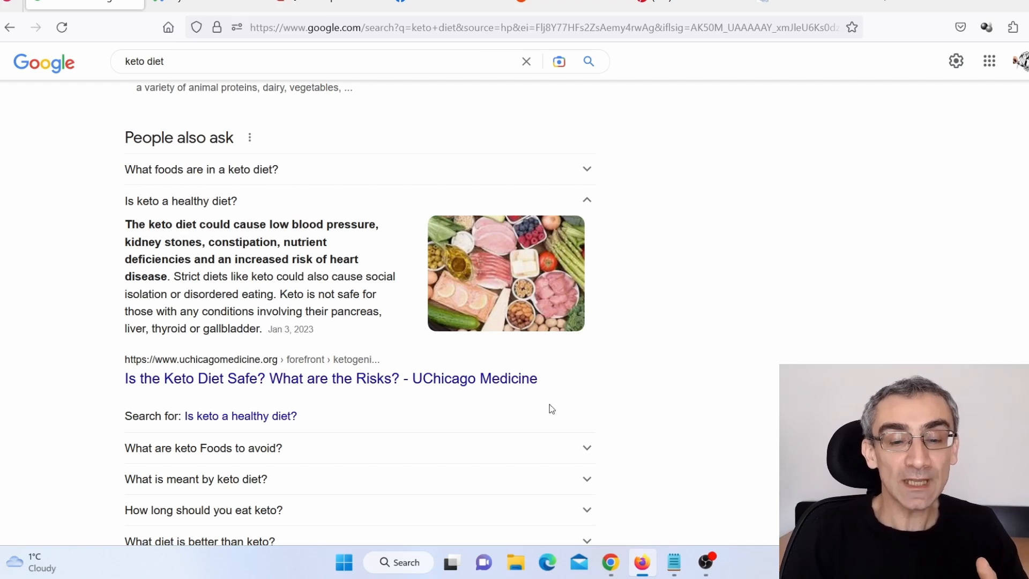
# Step: Switch back to Chrome and review ChatGPT's clickbait poll question and the keto article in the Google Sites preview
pyautogui.click(610, 563)
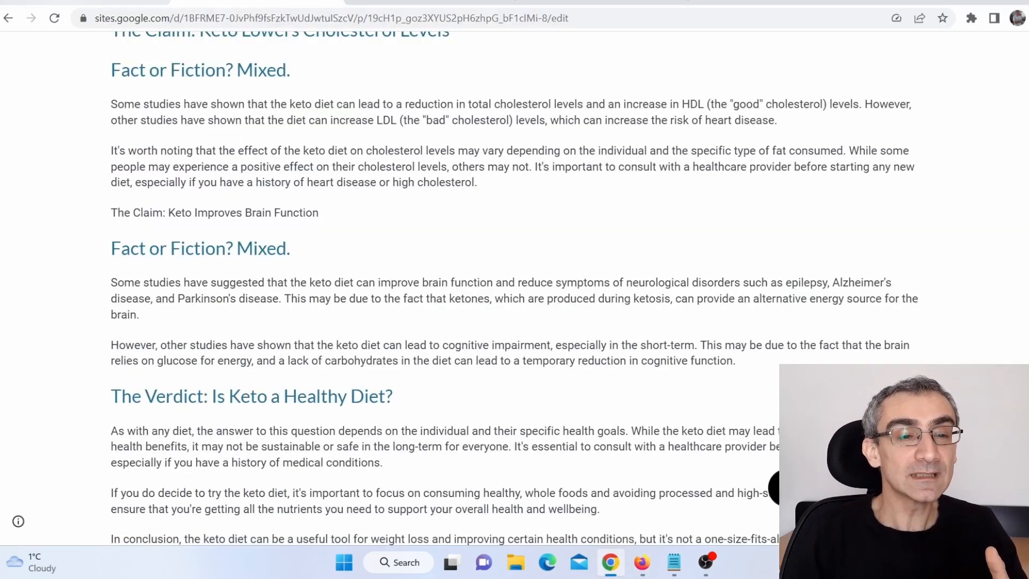
pyautogui.click(107, 1)
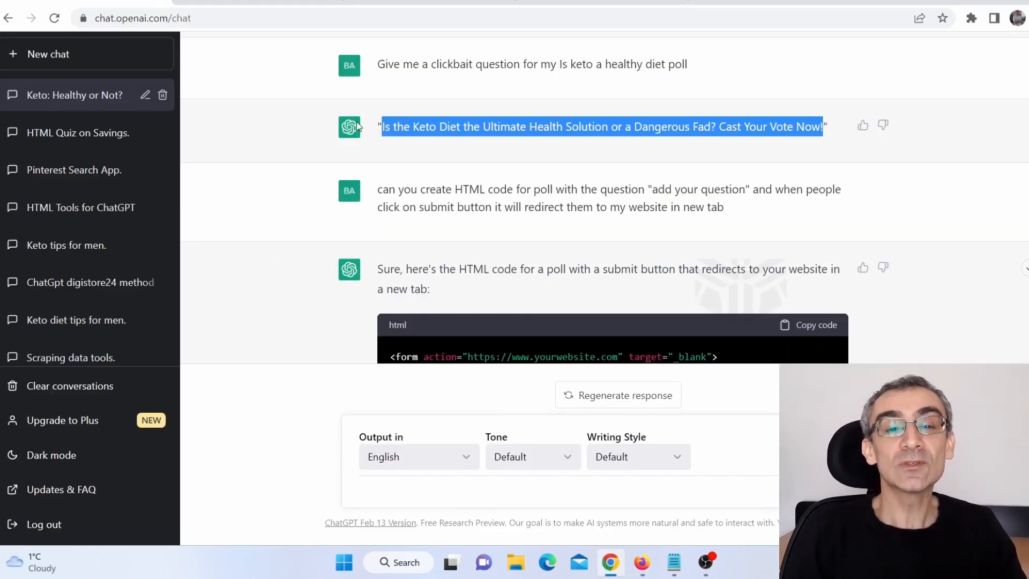
pyautogui.click(241, 2)
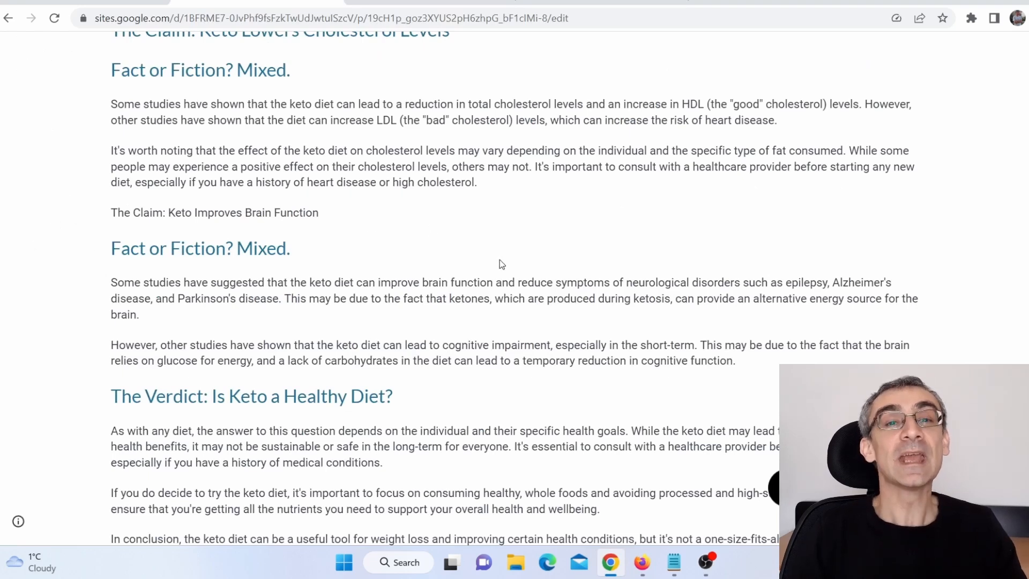